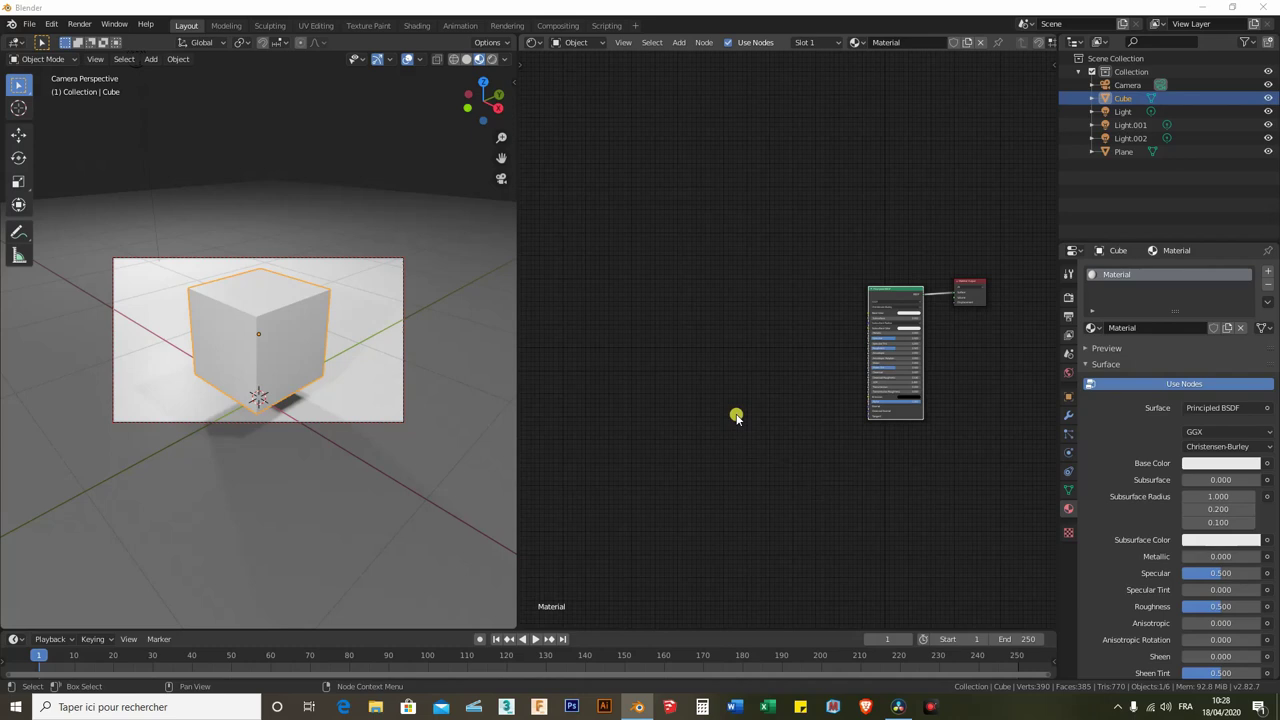
Nudge the Principled BSDF node slightly up and left, then open the Edit menu.
drag(886, 299, 868, 292)
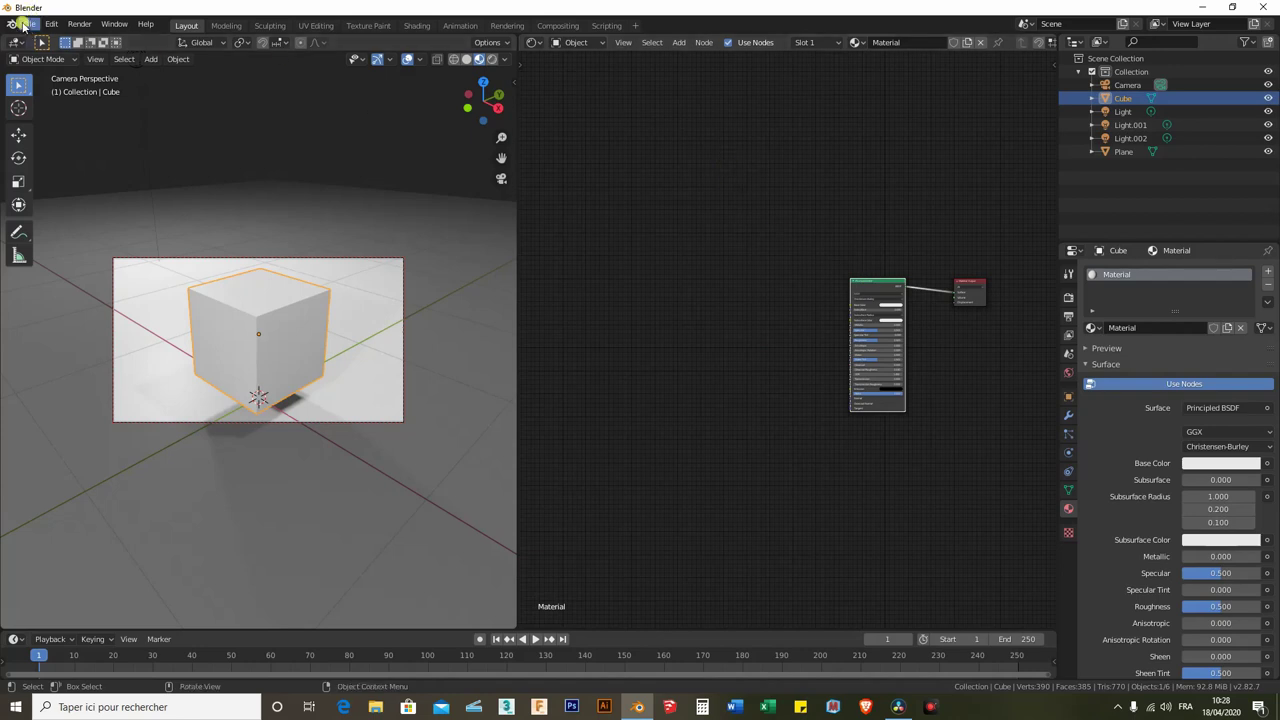
click(53, 24)
click(72, 214)
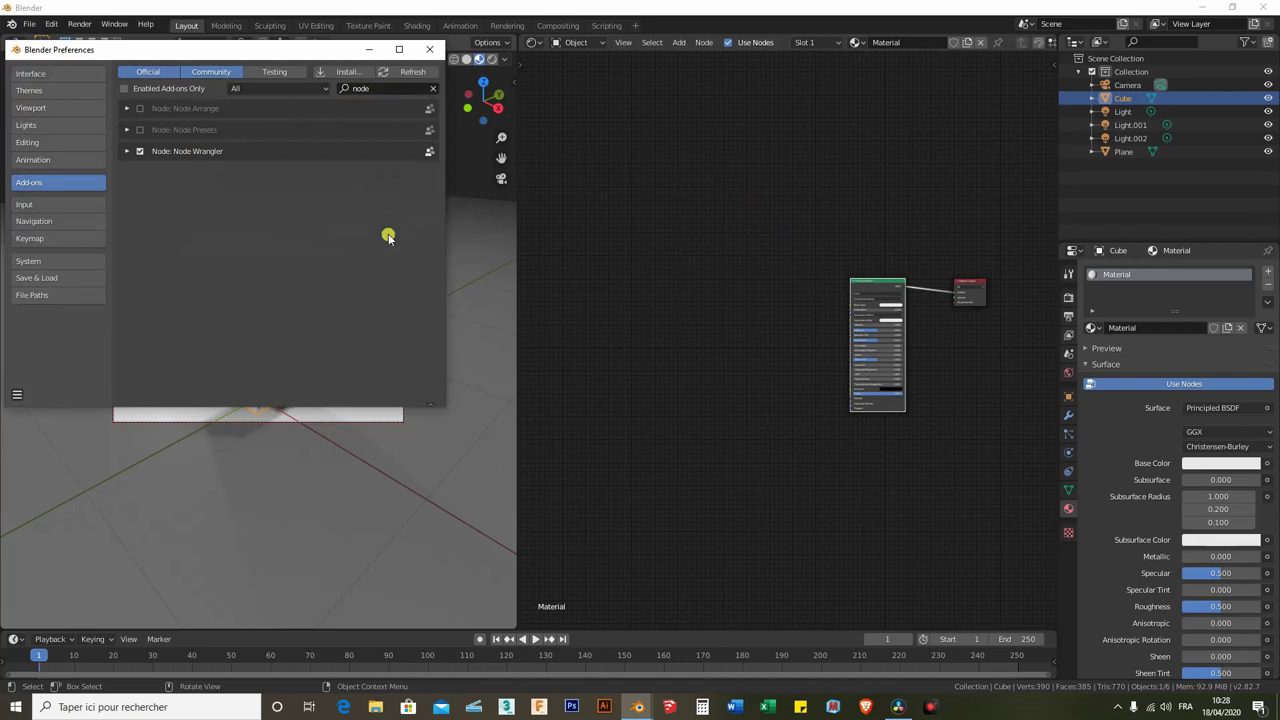
drag(206, 49, 276, 35)
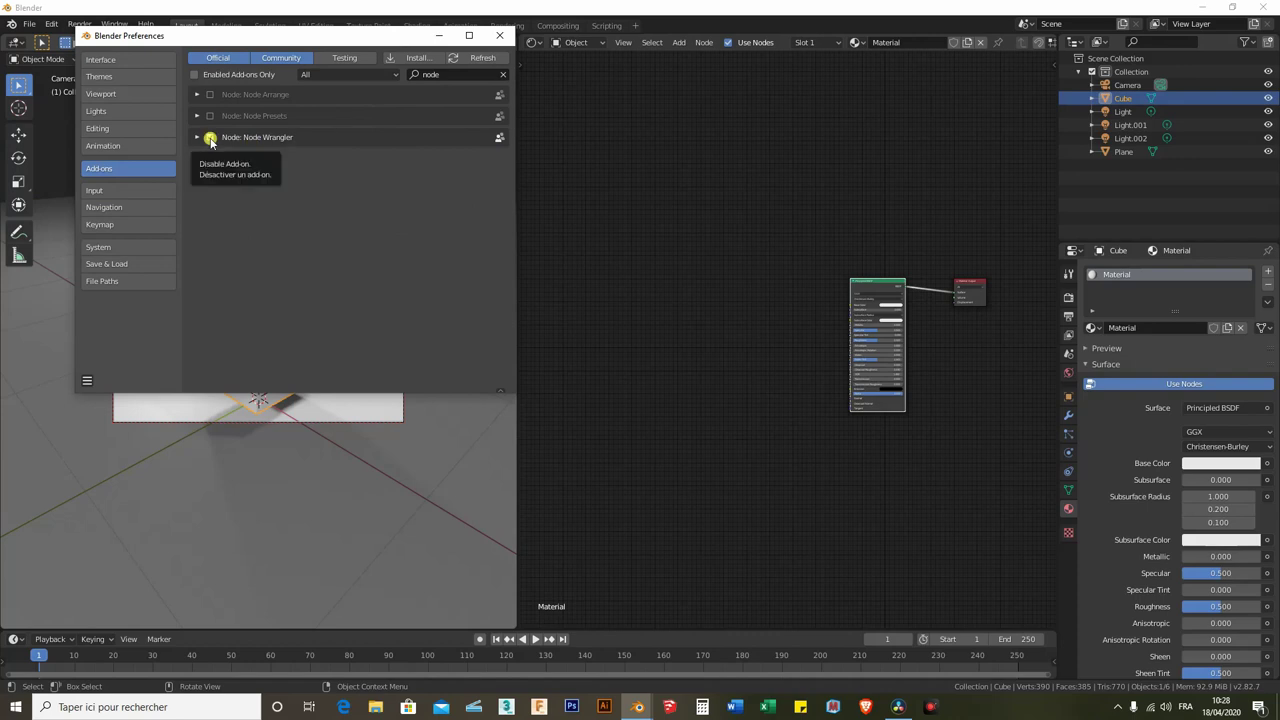
click(500, 35)
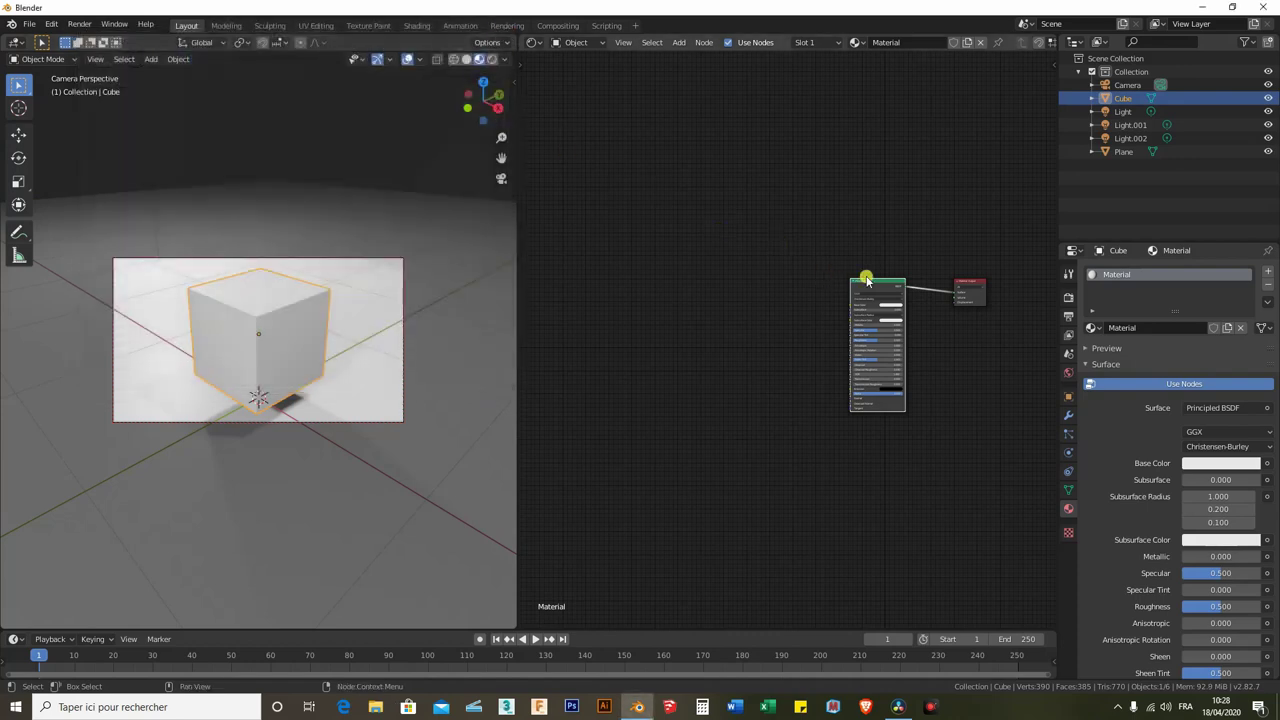
Select the Principled BSDF node and launch Node Wrangler's Principled Texture Setup with Ctrl+Shift+T.
drag(858, 289, 876, 284)
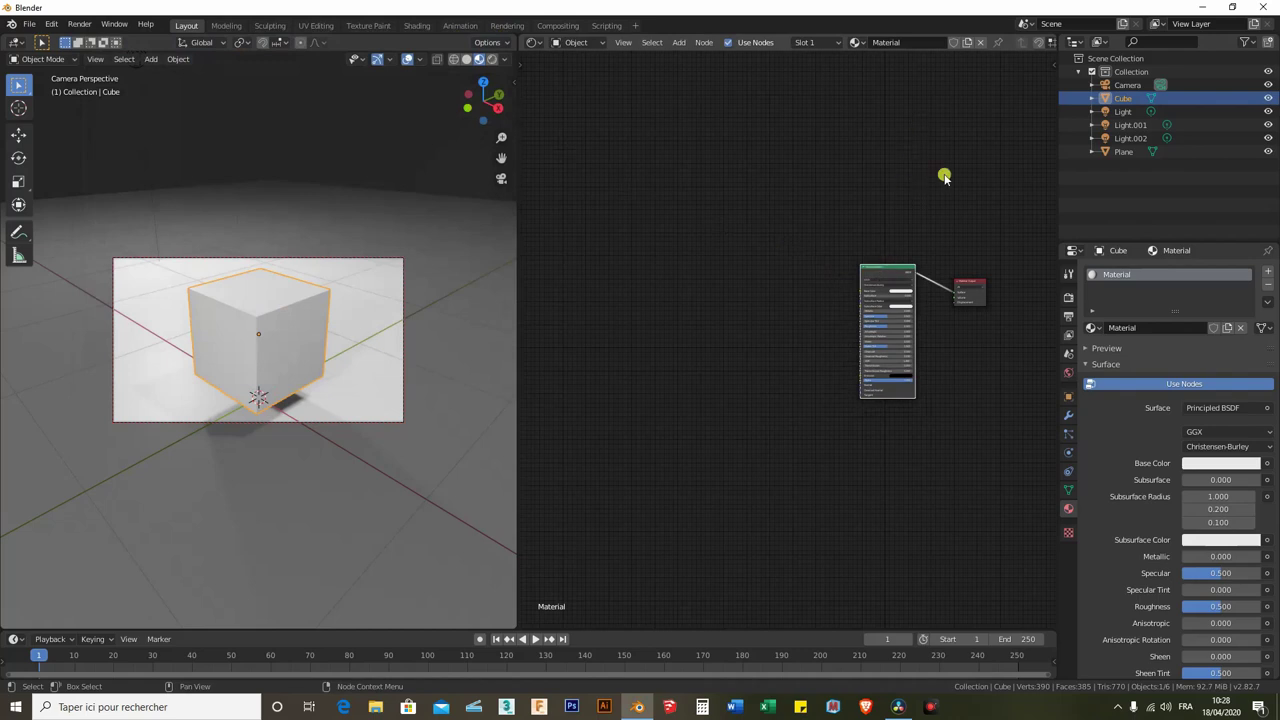
key(ctrl+shift+t)
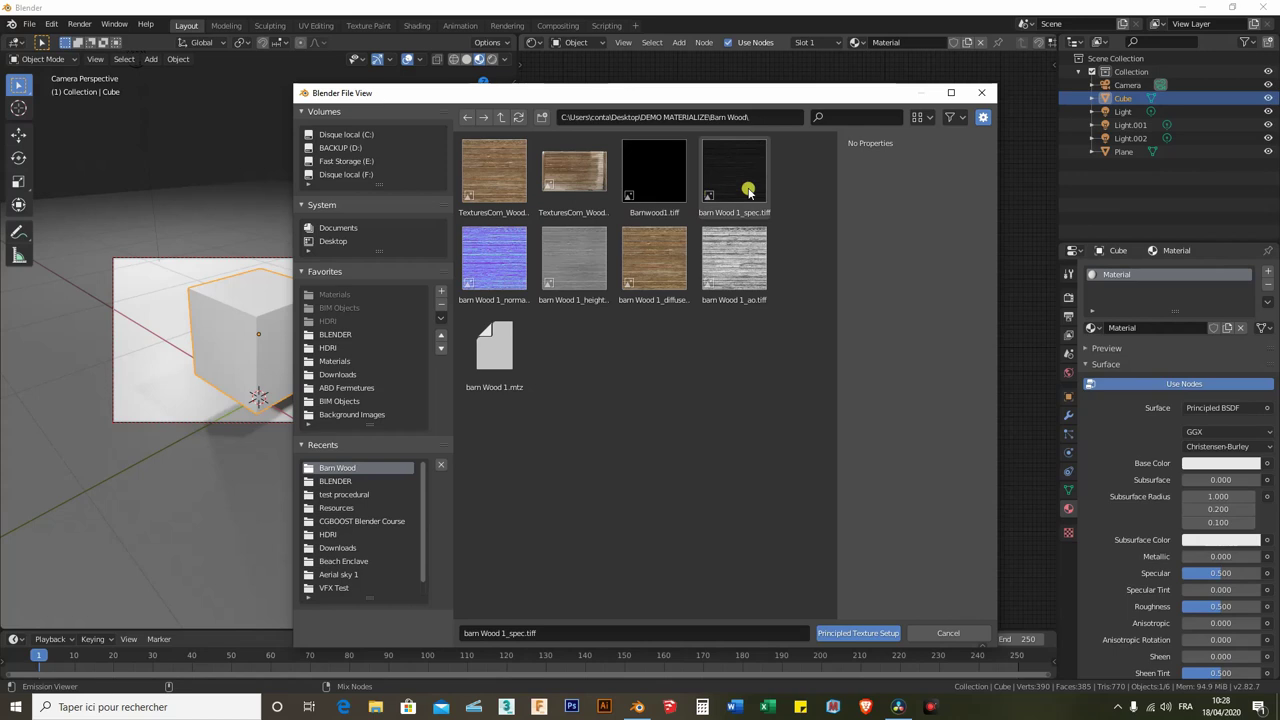
Select the five barn Wood maps from barn Wood 1_spec.tiff to the ao map and run Principled Texture Setup.
drag(494, 98, 356, 68)
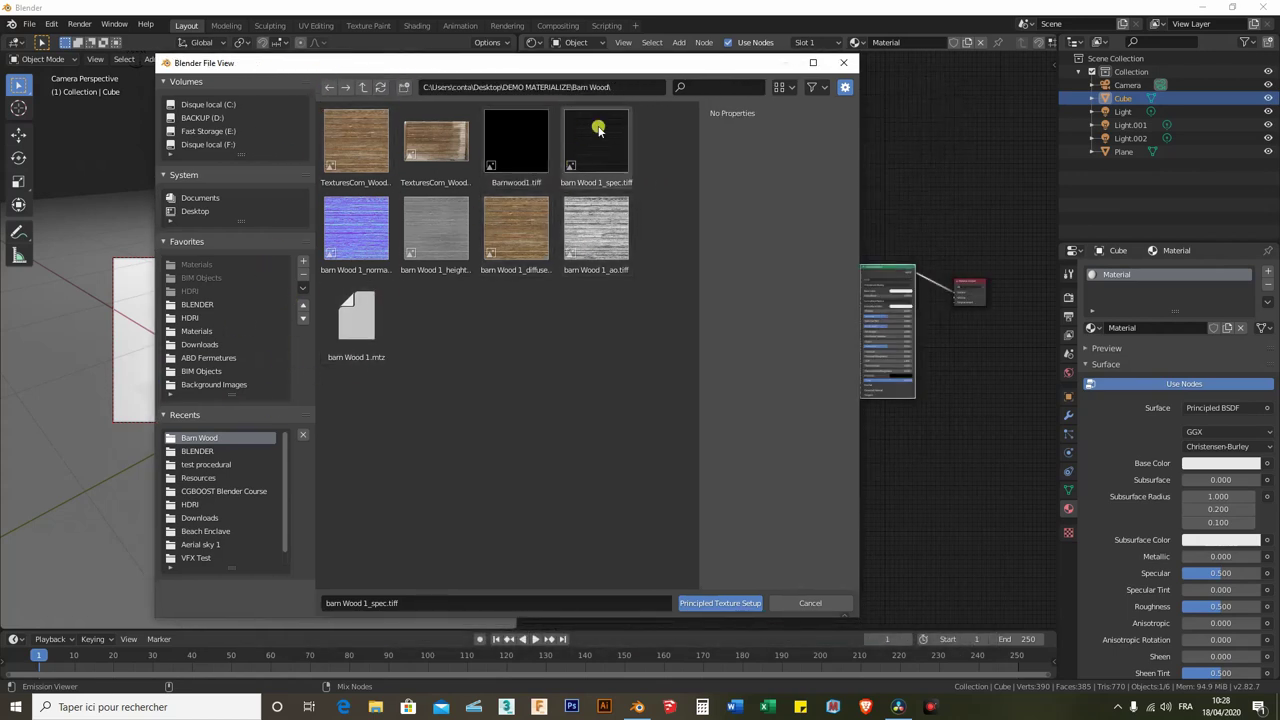
drag(446, 62, 394, 66)
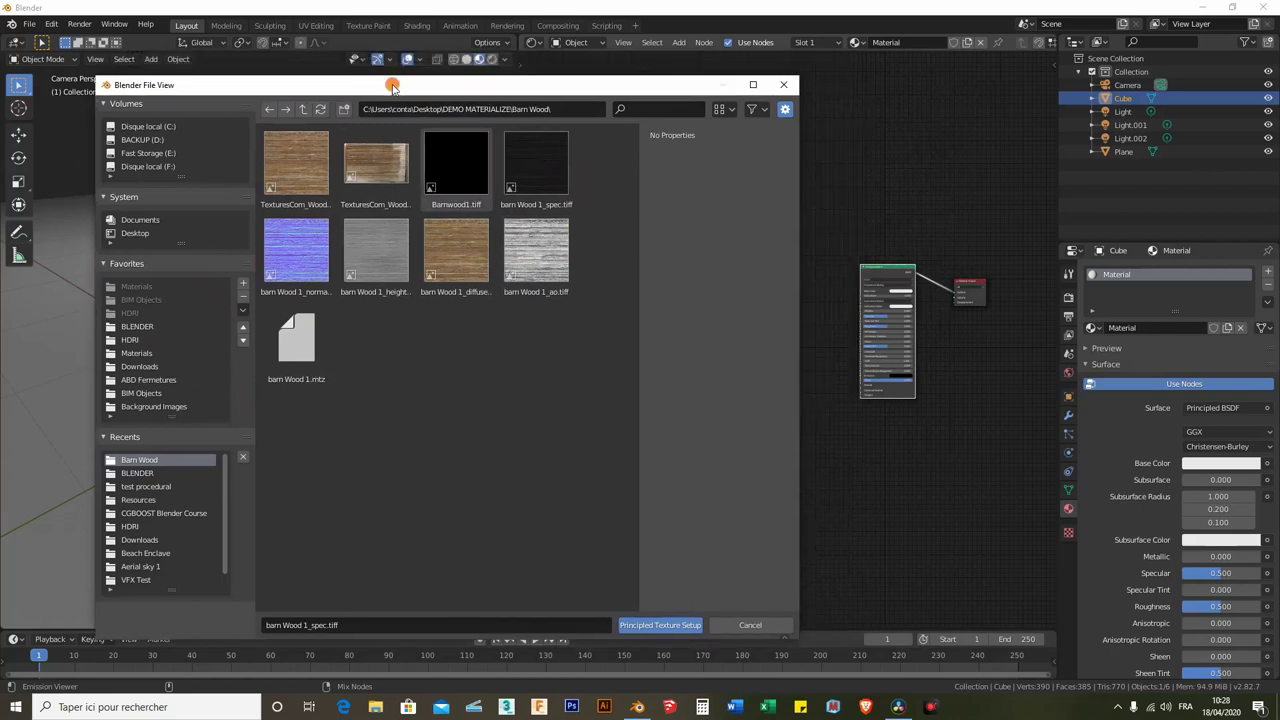
click(556, 155)
shift+click(555, 262)
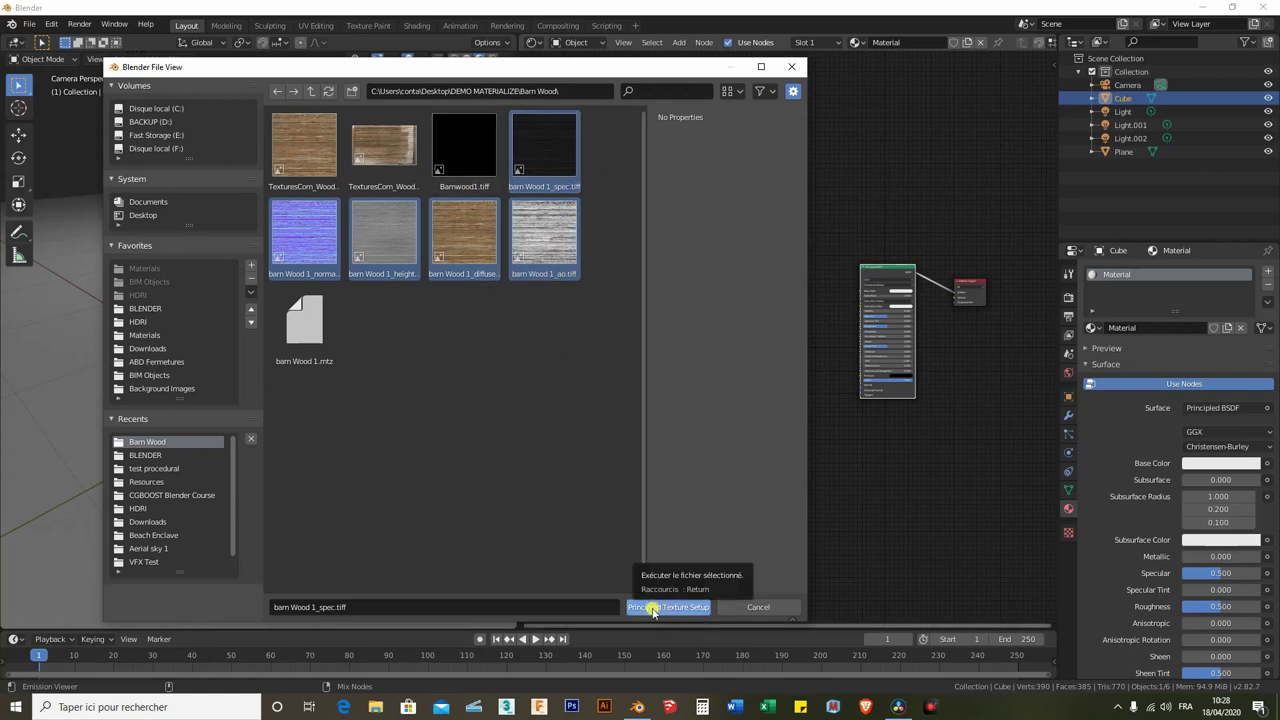
click(666, 610)
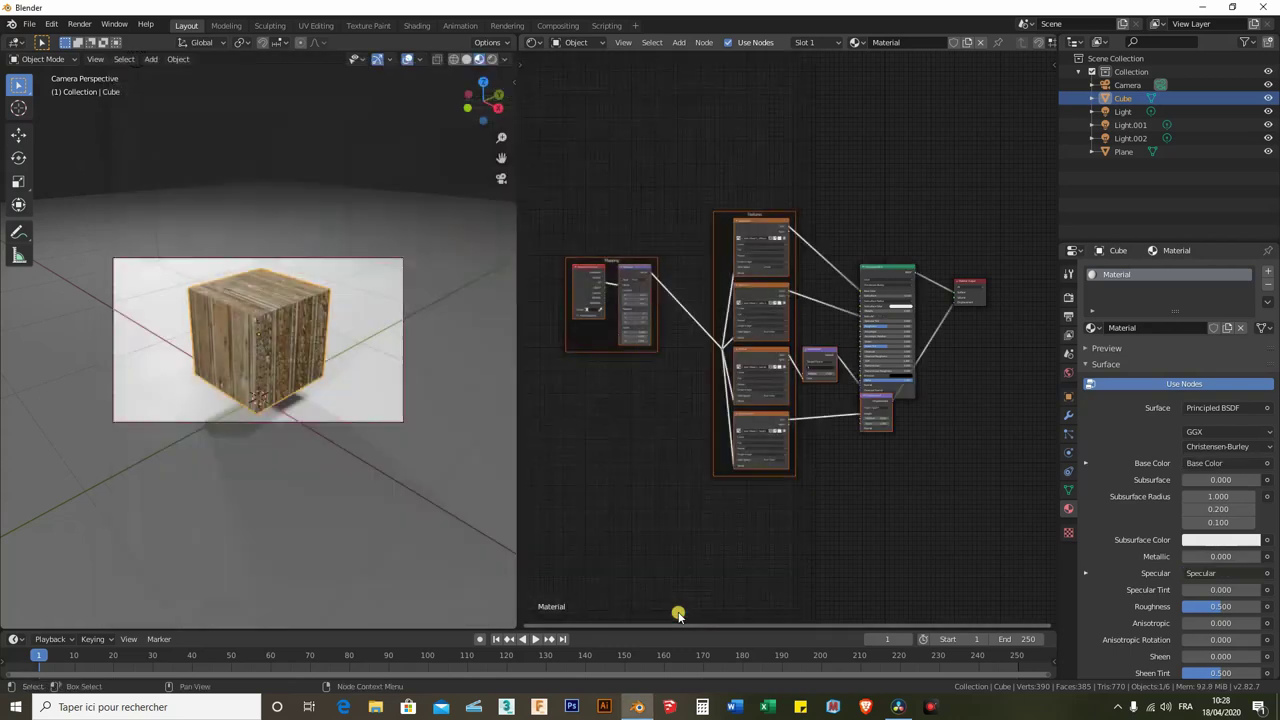
Pan and zoom around the generated texture, mapping and displacement nodes to inspect them.
middle_drag(948, 500, 863, 534)
scroll(771, 411, up, 2)
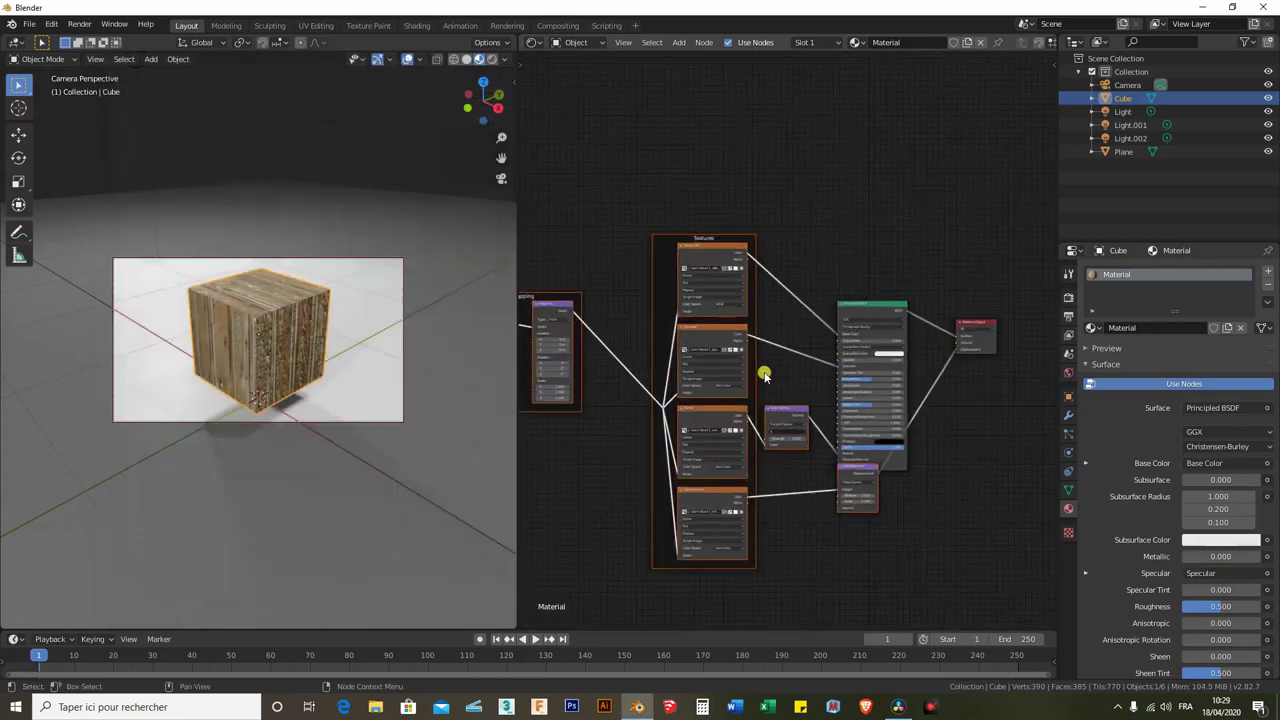
mouse_move(778, 381)
middle_down()
mouse_move(786, 357)
mouse_move(814, 366)
middle_up()
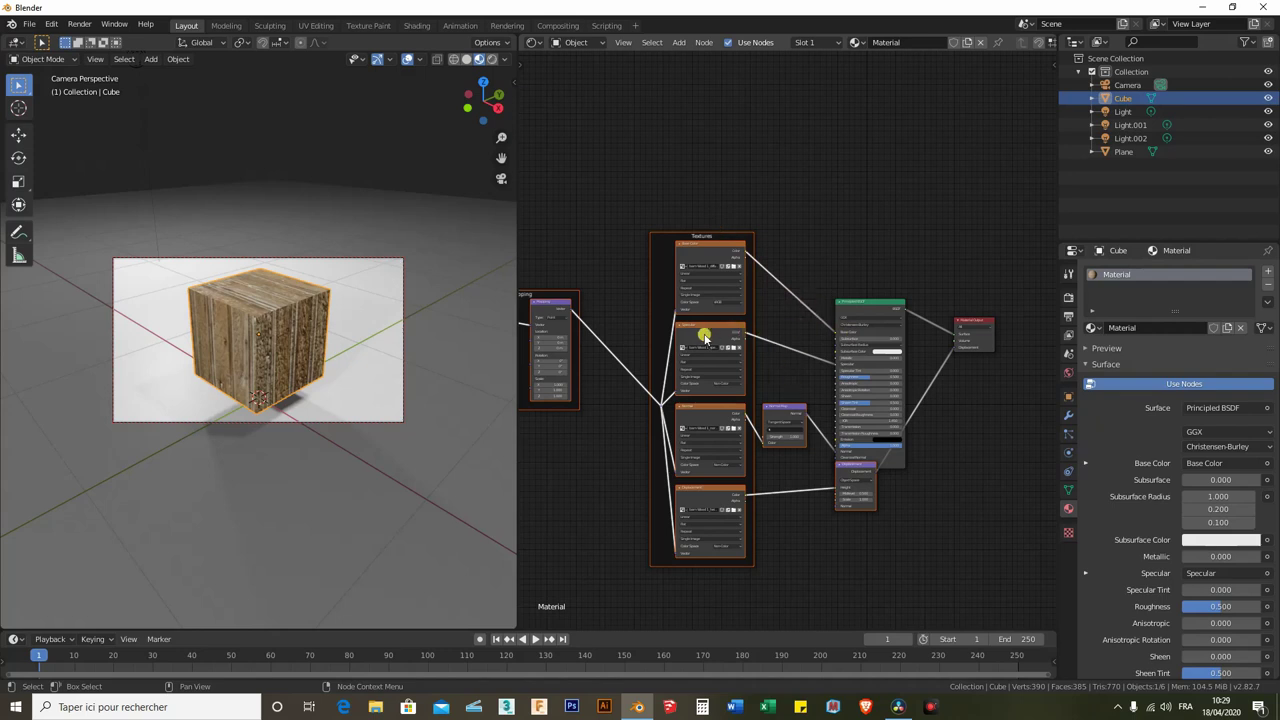
middle_drag(786, 363, 756, 329)
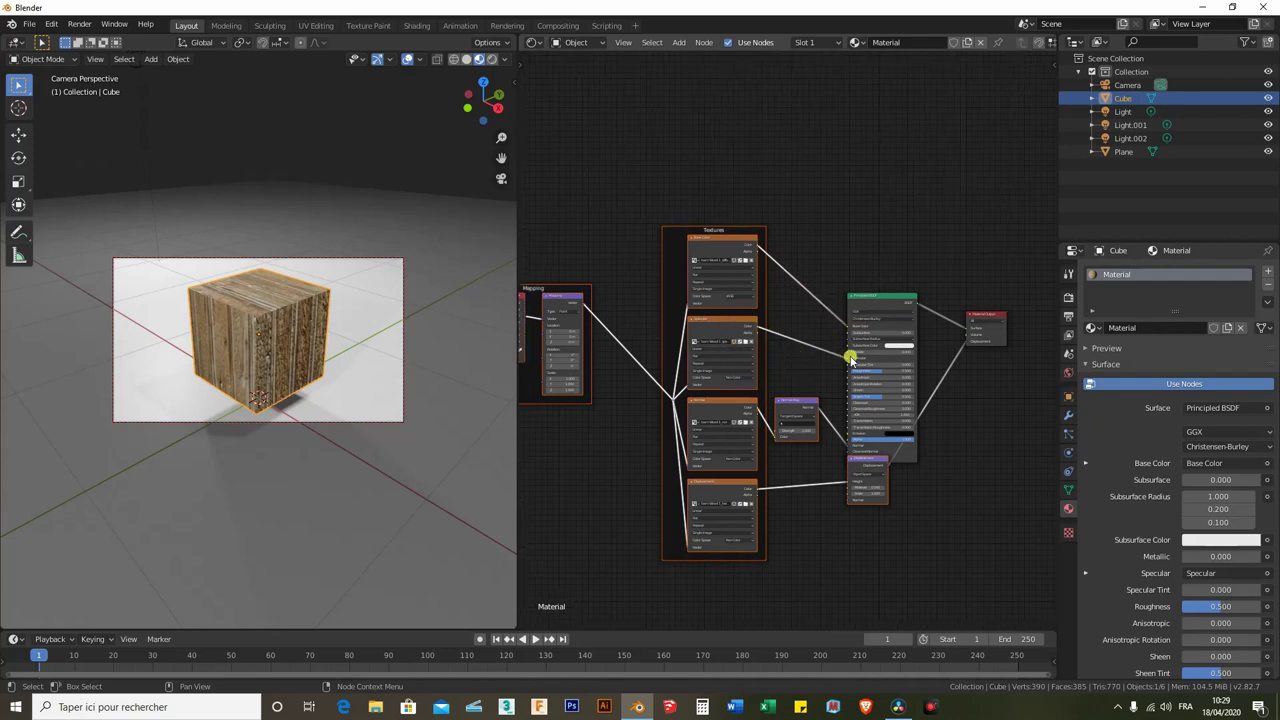
middle_drag(816, 458, 832, 446)
scroll(783, 423, up, 1)
scroll(806, 443, up, 2)
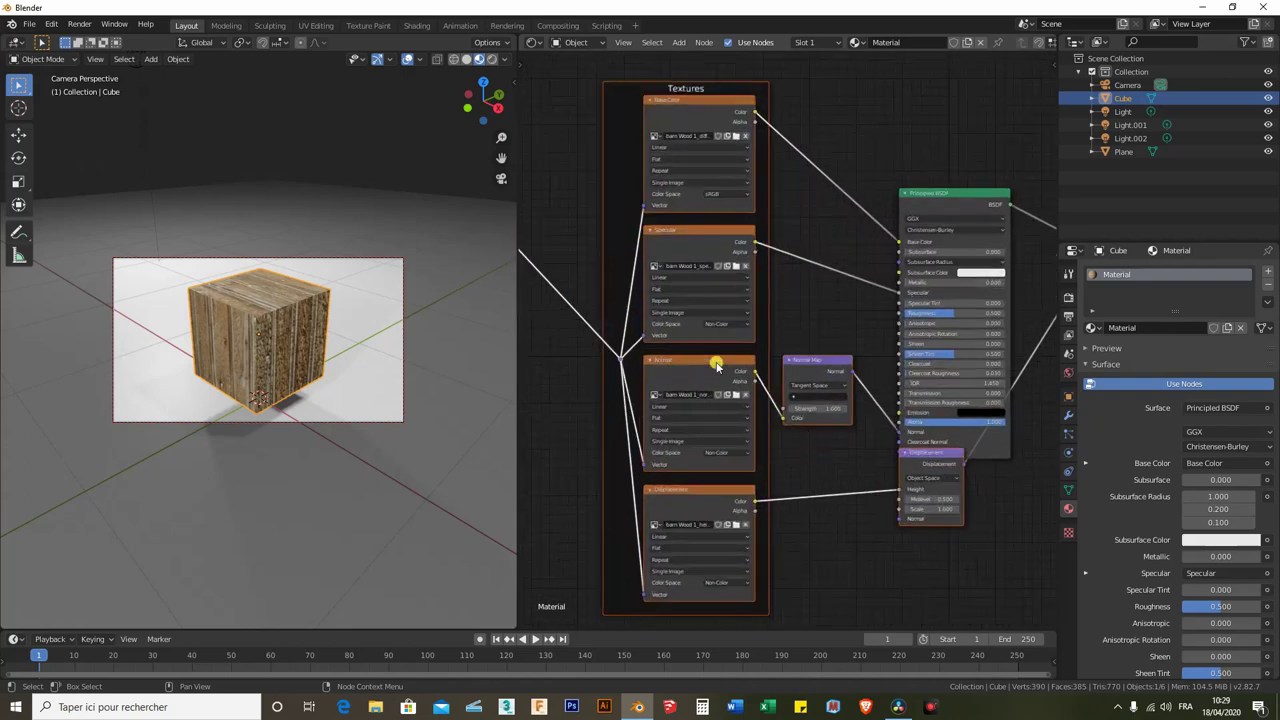
middle_drag(857, 451, 857, 415)
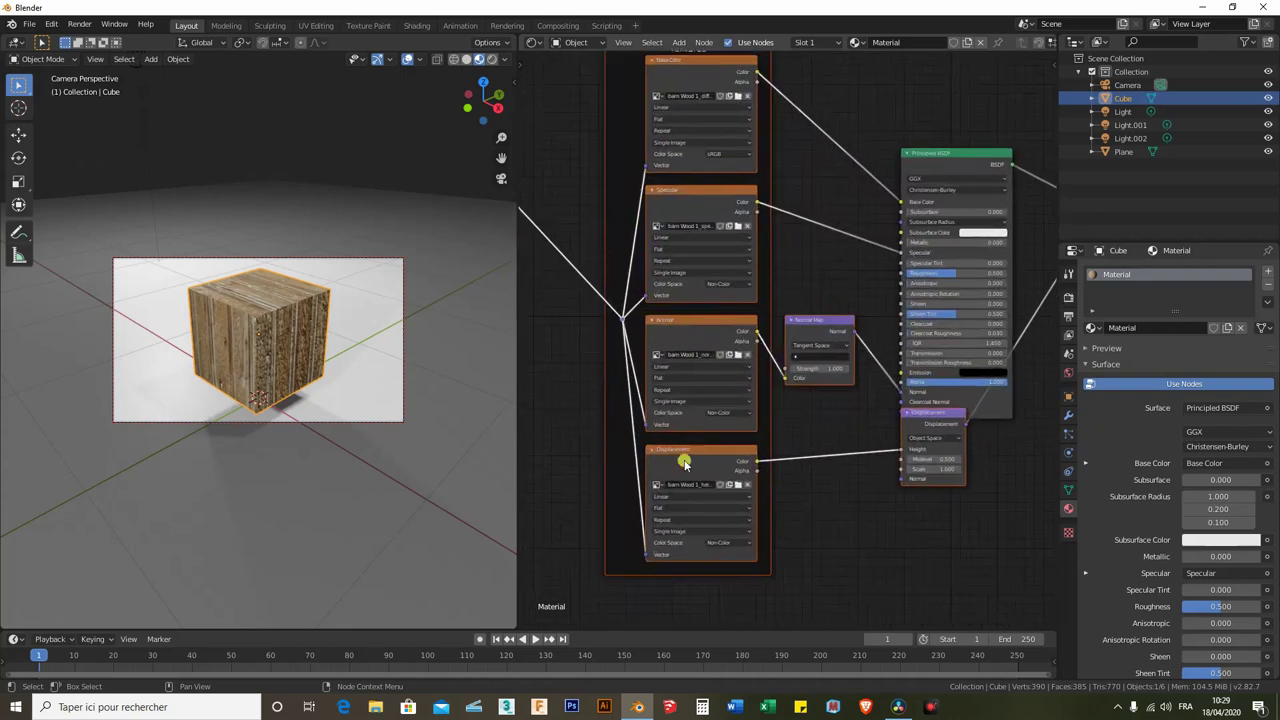
middle_drag(823, 429, 826, 466)
Delete the texture, mapping and frame nodes, leaving only Principled BSDF and Material Output.
scroll(812, 318, down, 1)
scroll(812, 318, down, 1)
scroll(814, 322, down, 1)
scroll(808, 345, down, 1)
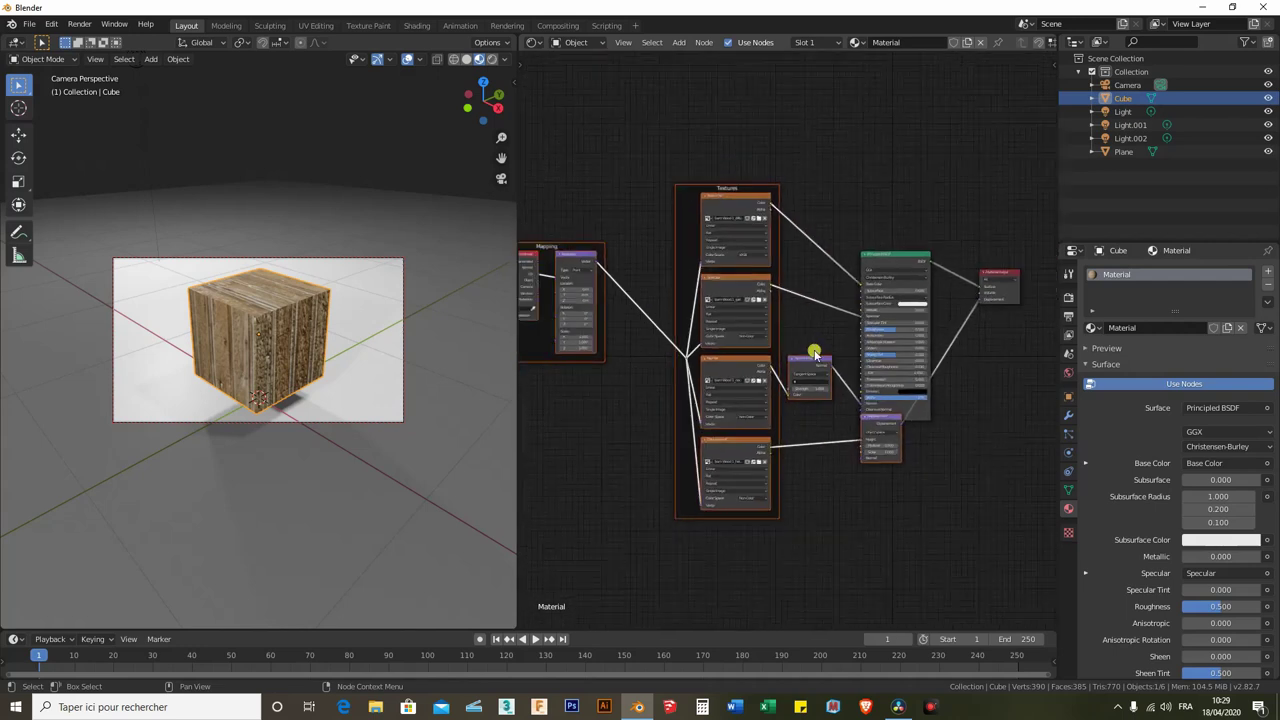
scroll(857, 534, down, 1)
scroll(886, 523, down, 1)
scroll(891, 551, down, 1)
scroll(904, 540, down, 1)
scroll(880, 508, up, 1)
scroll(860, 485, up, 1)
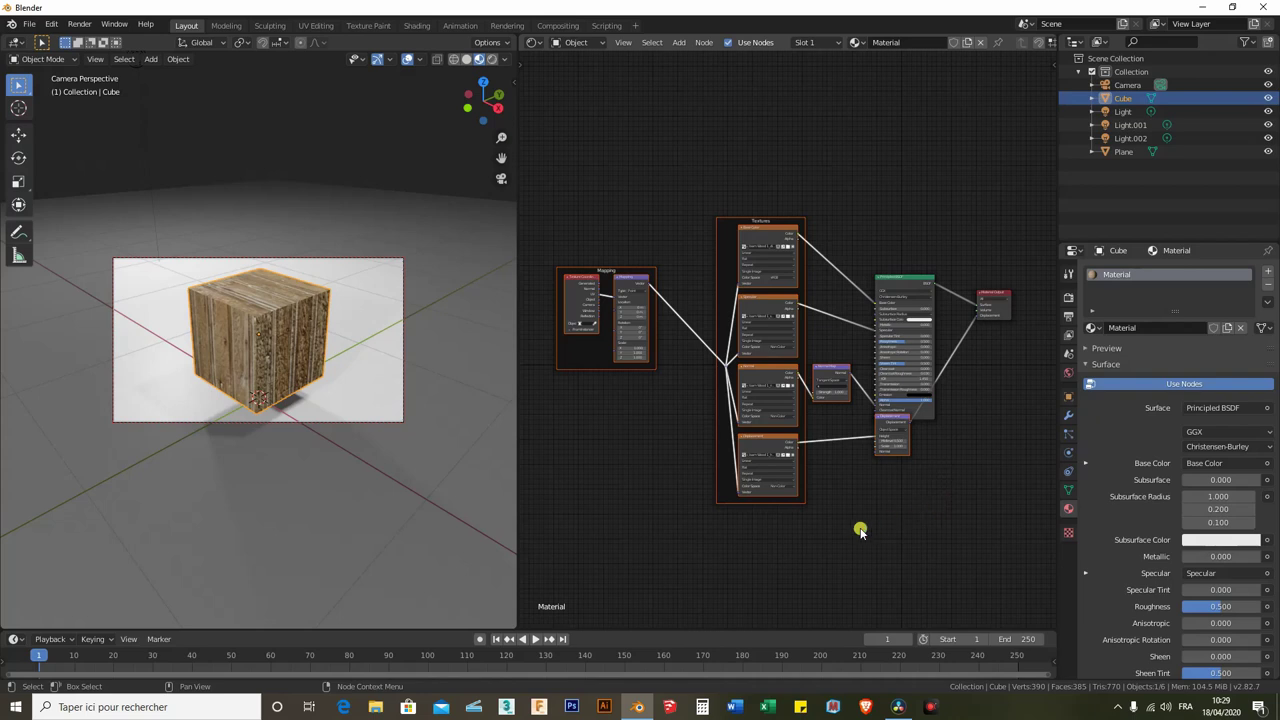
key(x)
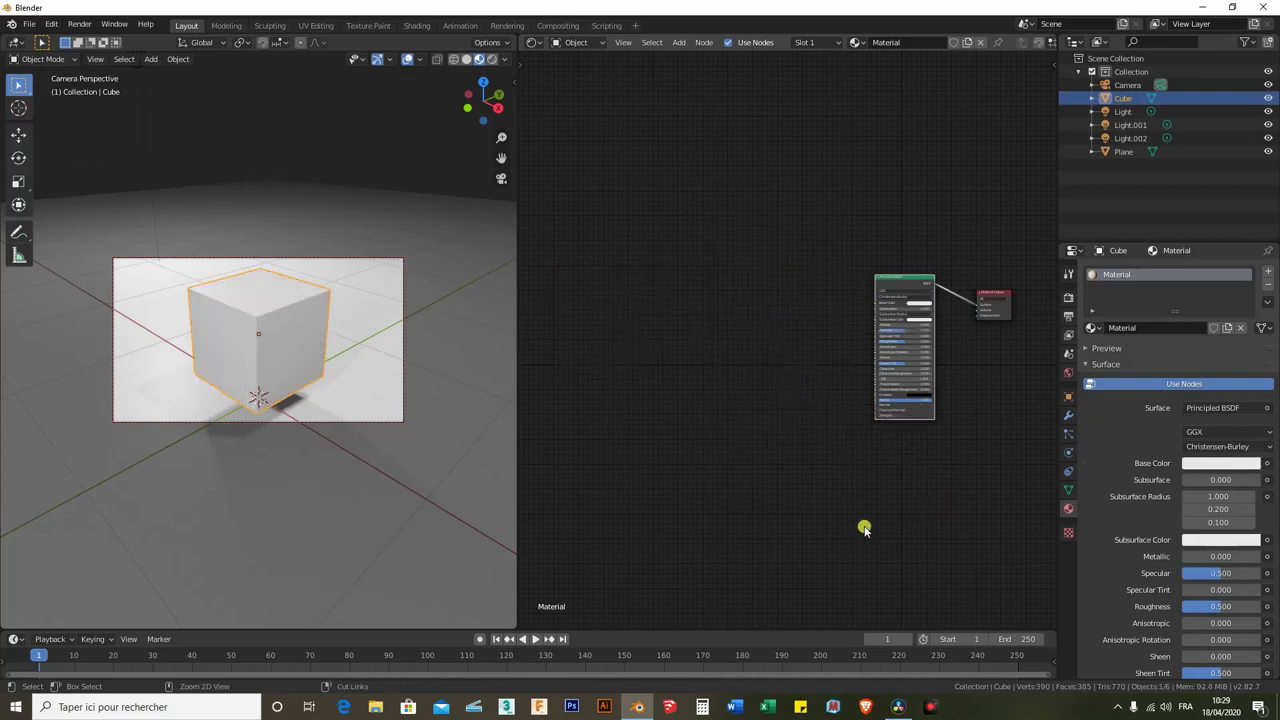
Reapply the five barn Wood maps, spec through ao, to the Principled BSDF via Principled Texture Setup.
drag(903, 281, 875, 267)
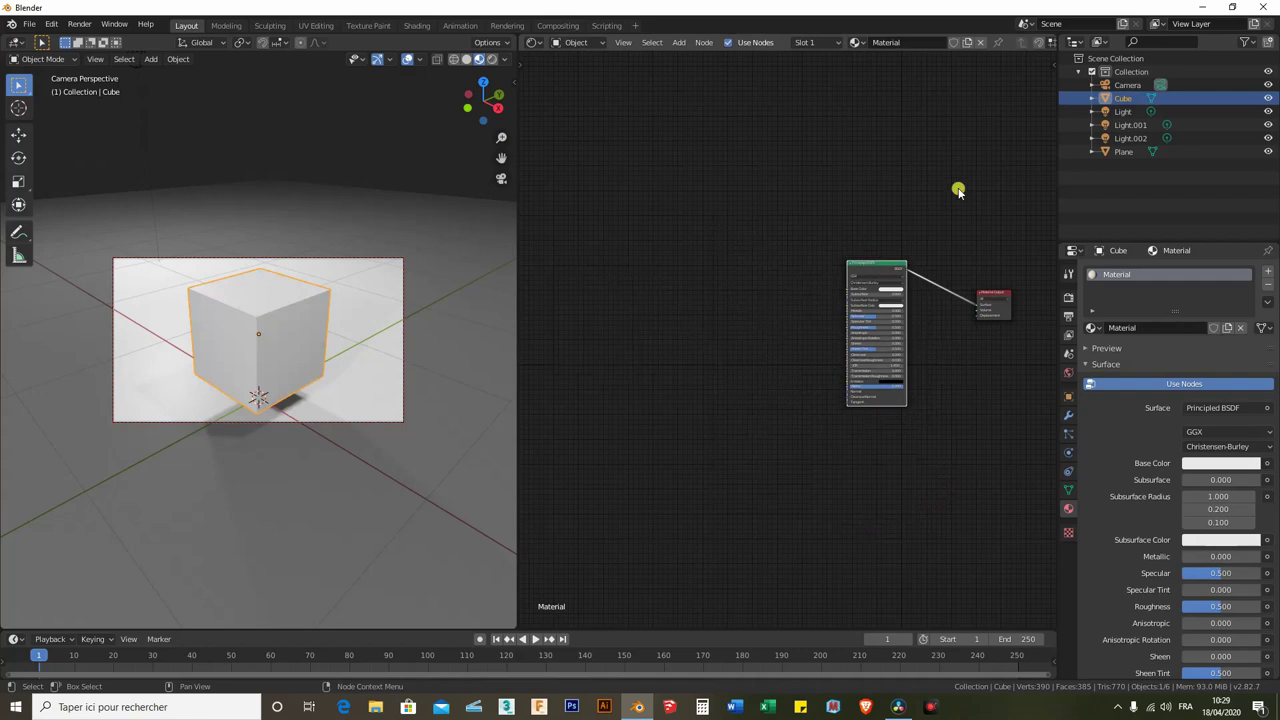
key(ctrl+shift+t)
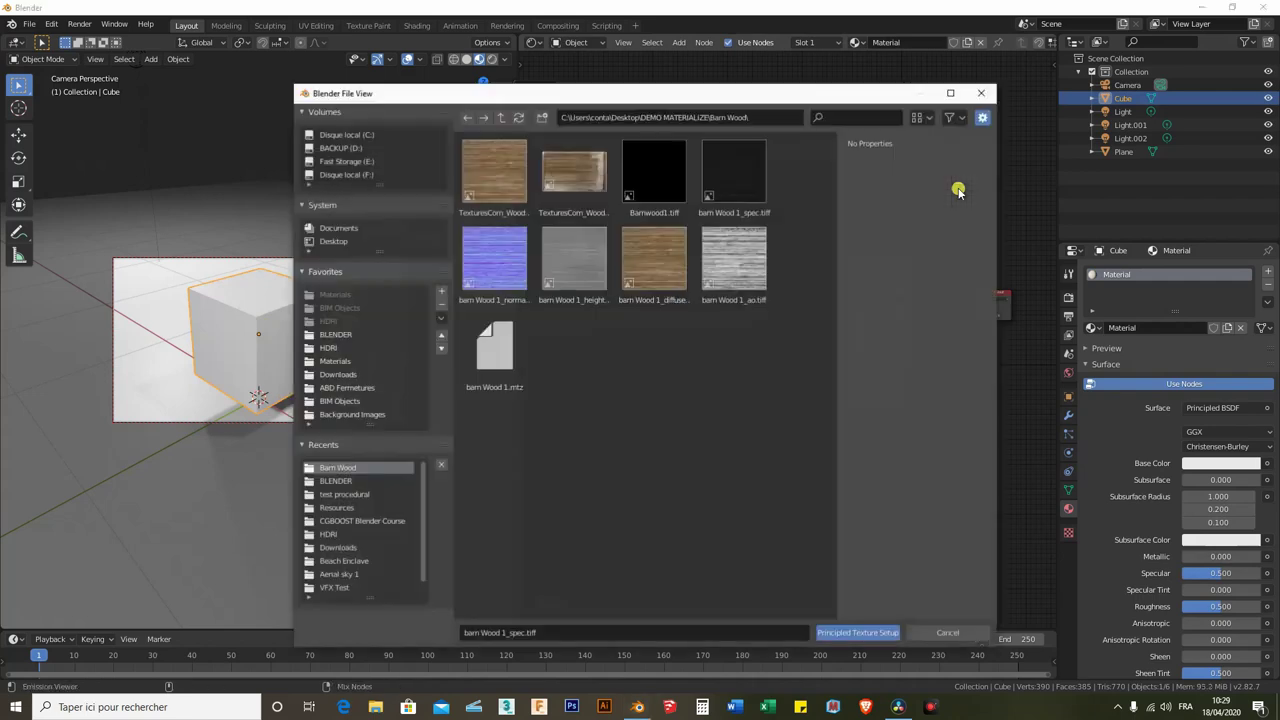
click(738, 188)
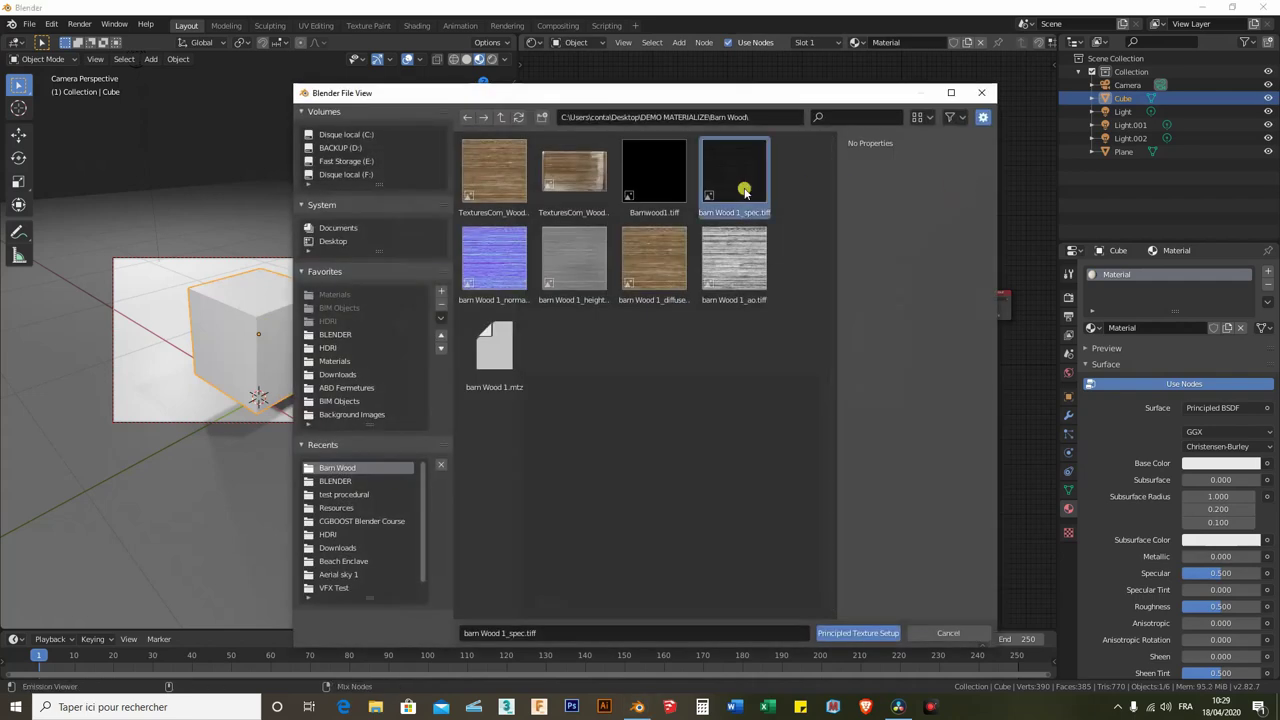
shift+click(728, 237)
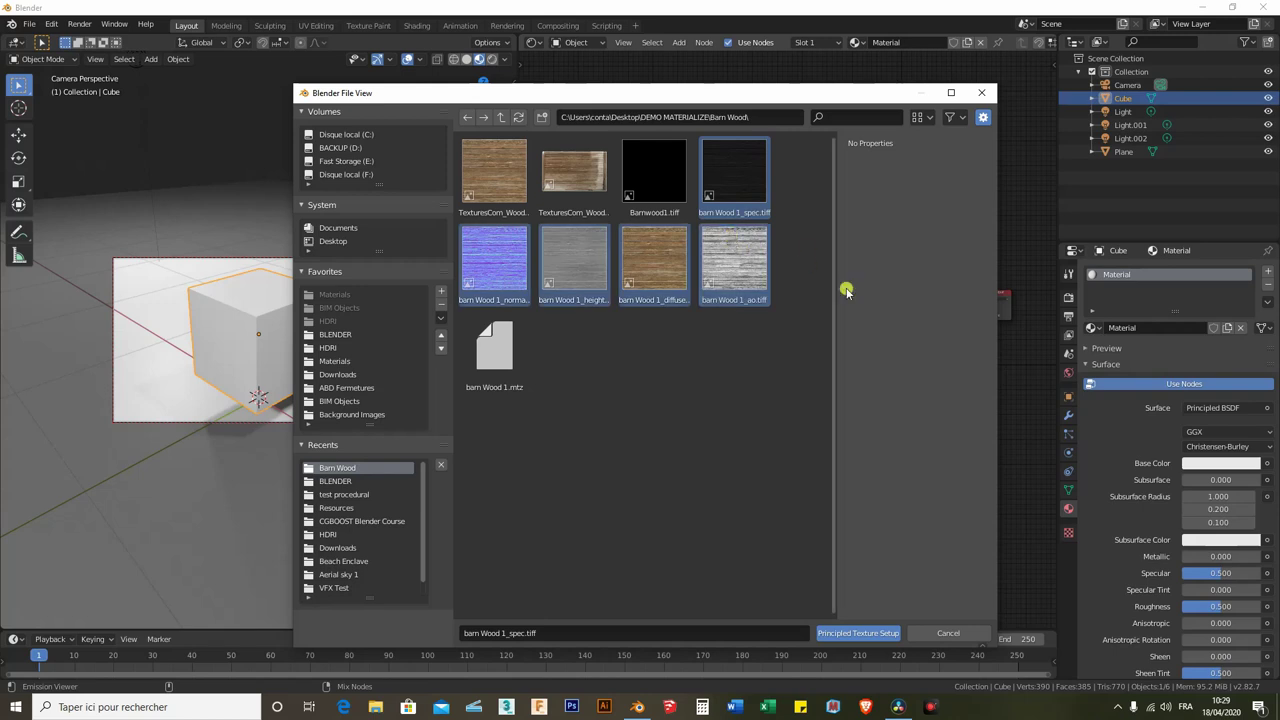
click(849, 635)
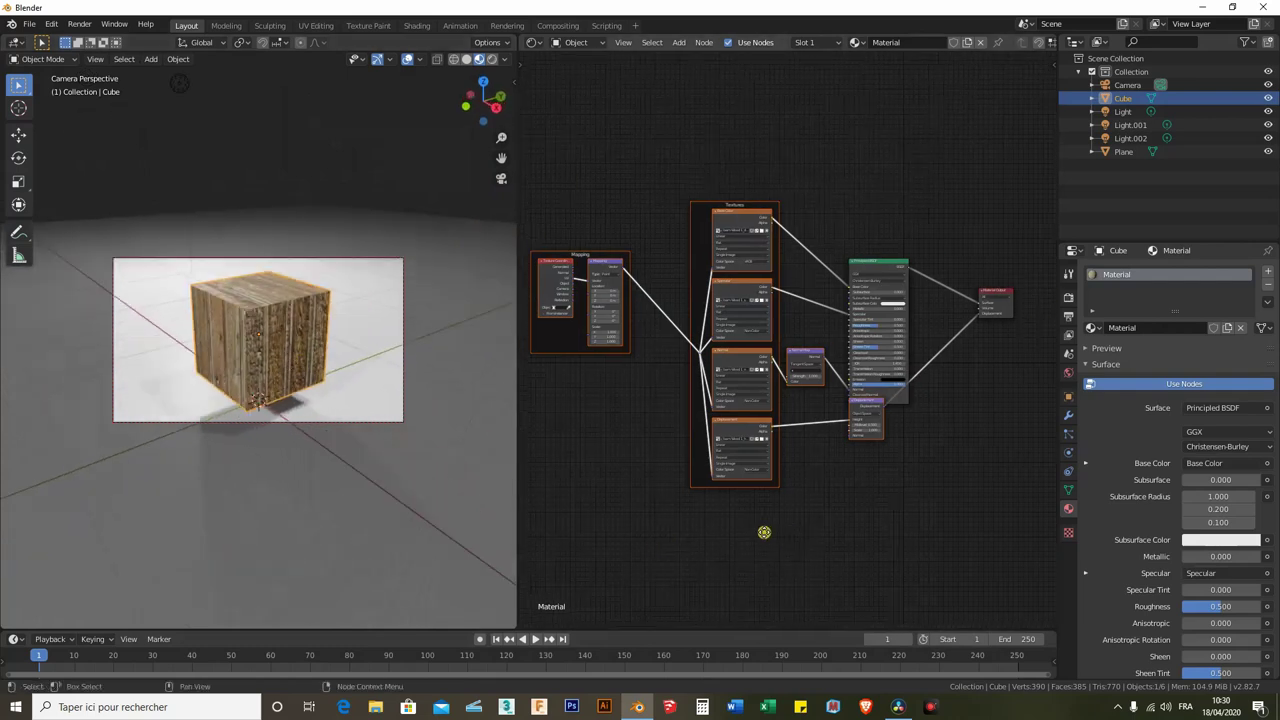
Nudge the Displacement node down, frame the node tree, and move the Barn Wood folder window aside.
scroll(817, 534, down, 1)
scroll(820, 510, down, 1)
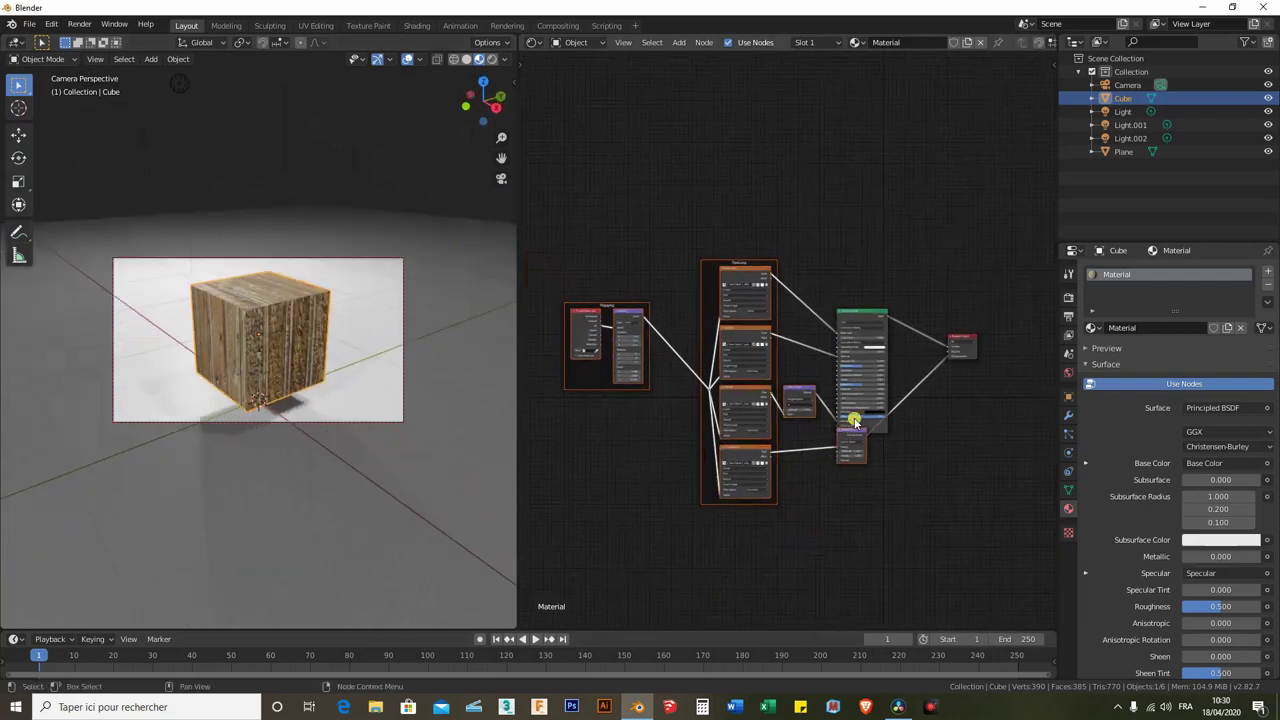
drag(847, 432, 847, 447)
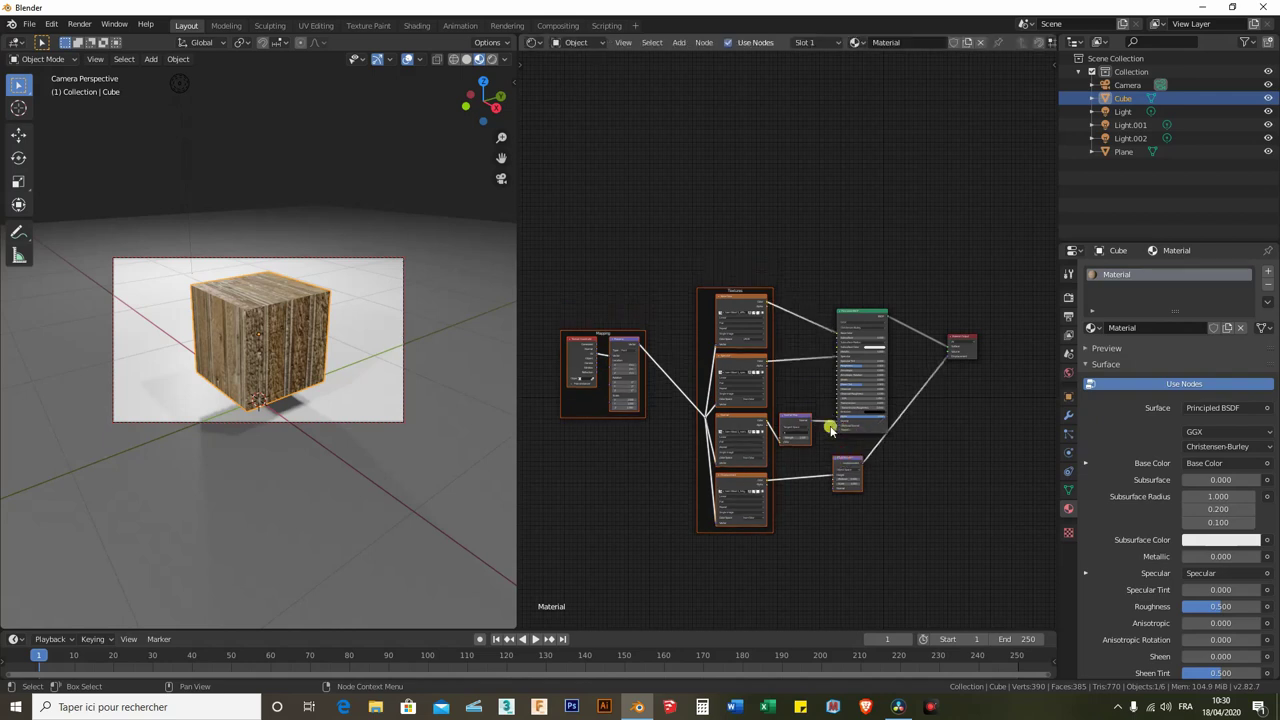
key(Home)
scroll(820, 253, up, 1)
middle_drag(829, 251, 839, 207)
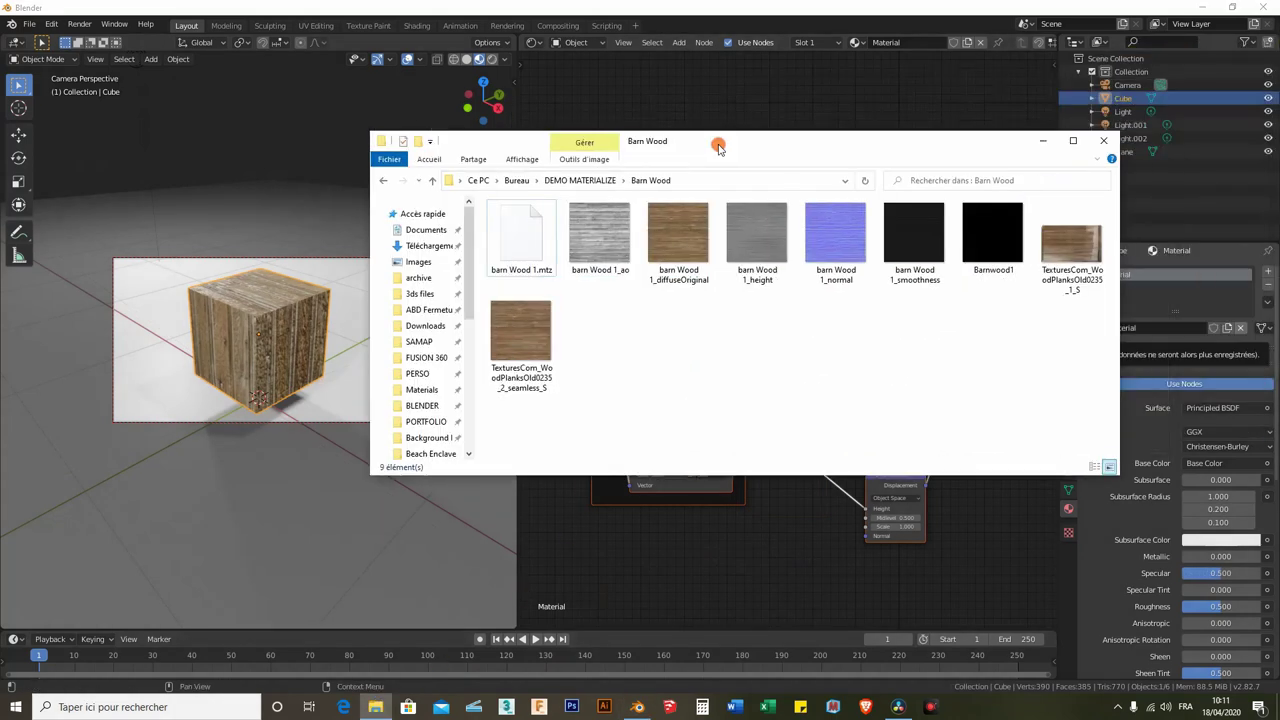
drag(714, 134, 471, 114)
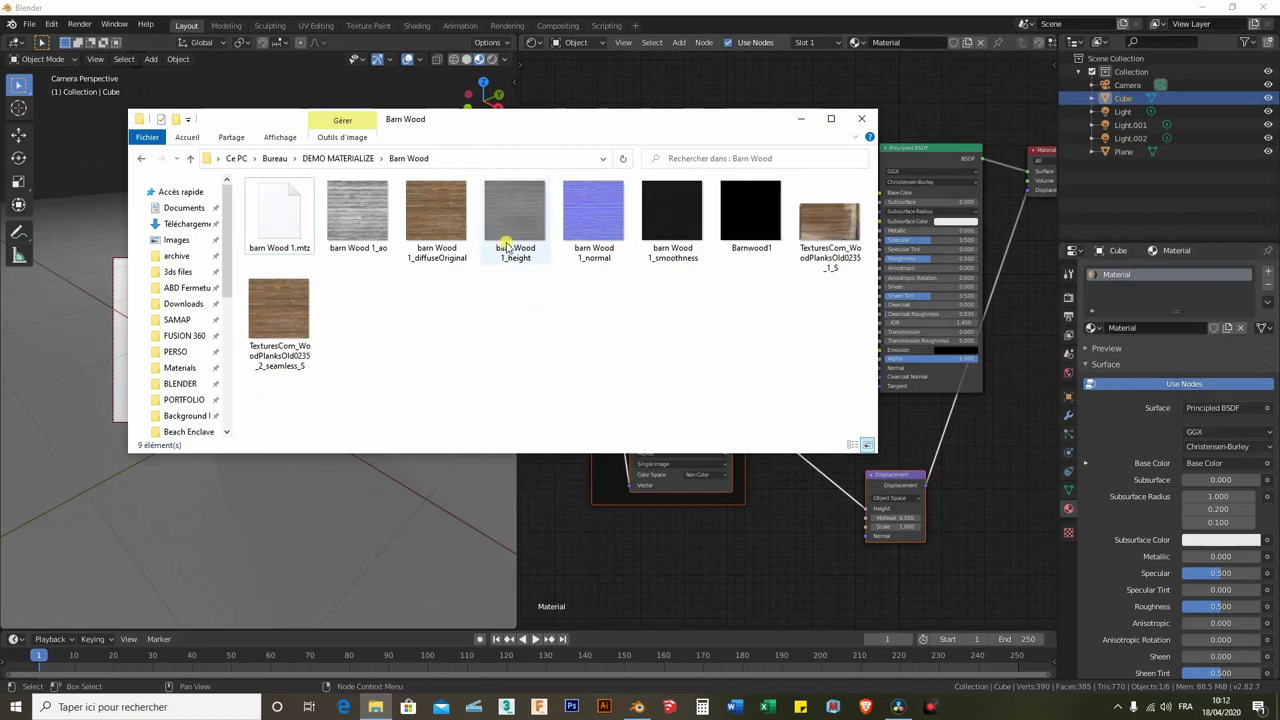
Reposition the Barn Wood folder window and select the barn Wood 1_smoothness image.
mouse_move(580, 128)
mouse_down()
mouse_move(568, 415)
mouse_move(598, 401)
mouse_up()
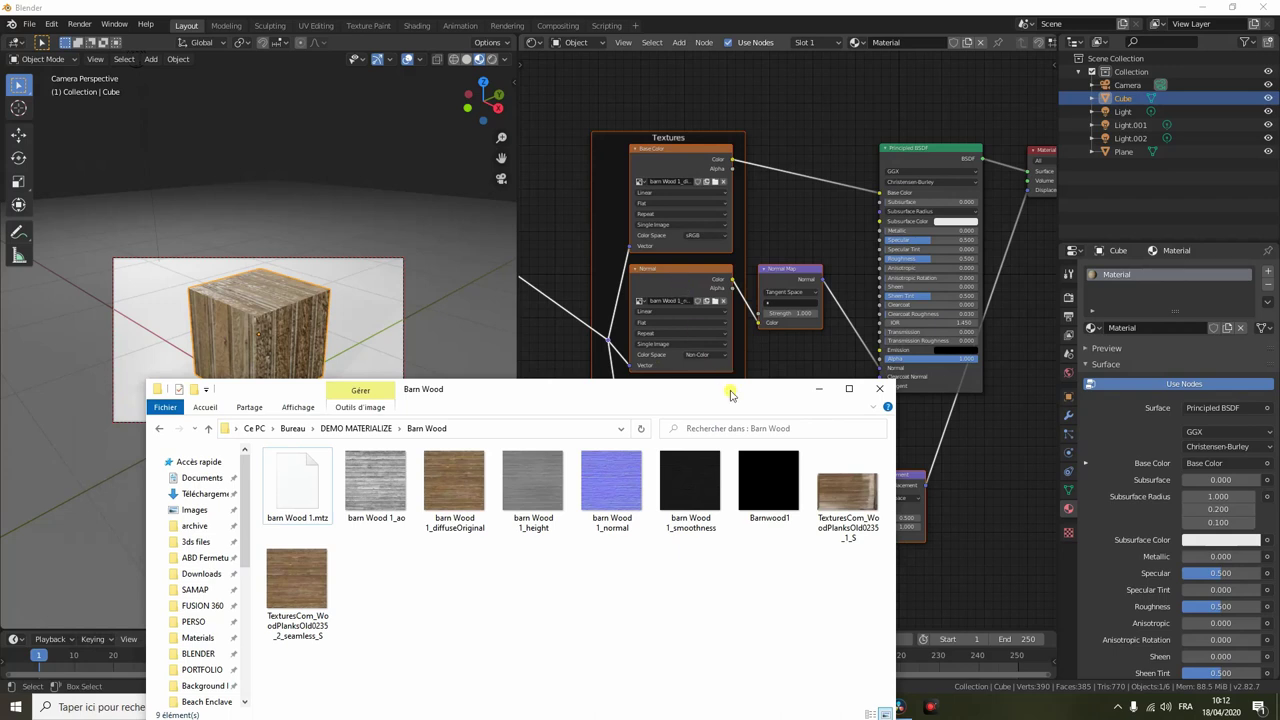
mouse_move(714, 383)
mouse_down()
mouse_move(594, 337)
mouse_move(500, 29)
mouse_move(623, 57)
mouse_up()
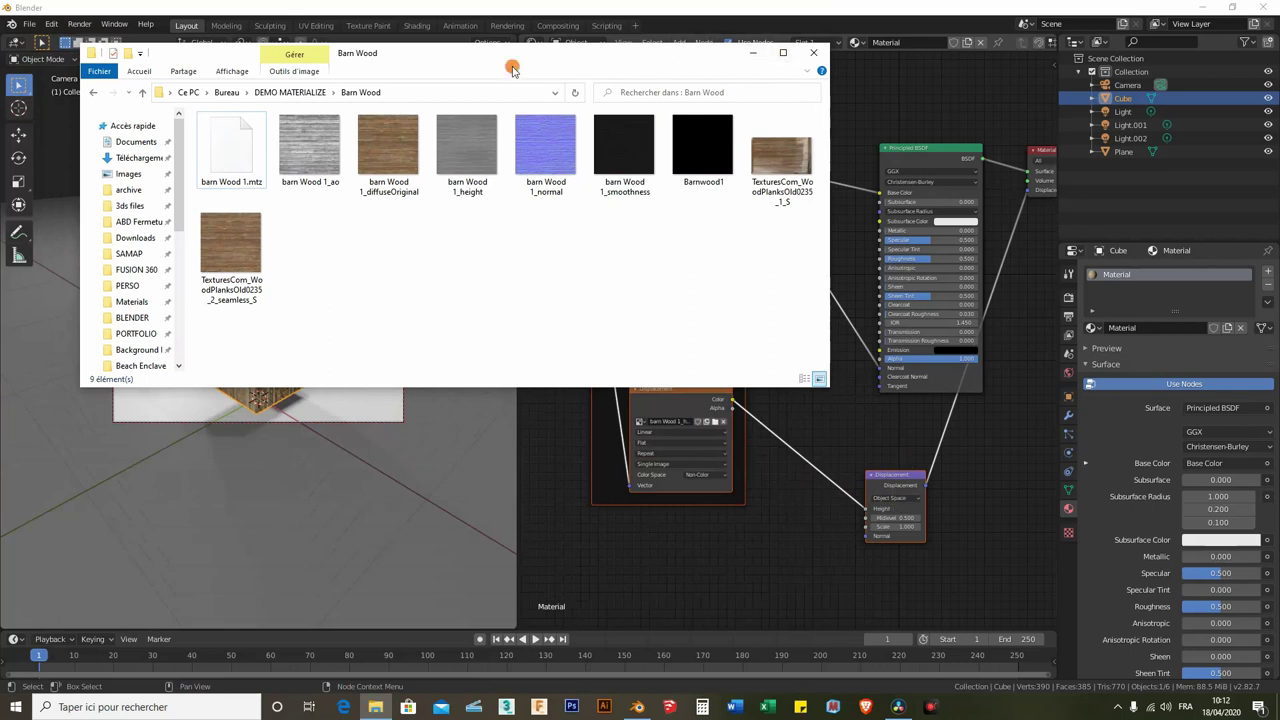
mouse_move(595, 55)
mouse_down()
mouse_move(555, 337)
mouse_move(563, 135)
mouse_up()
click(580, 266)
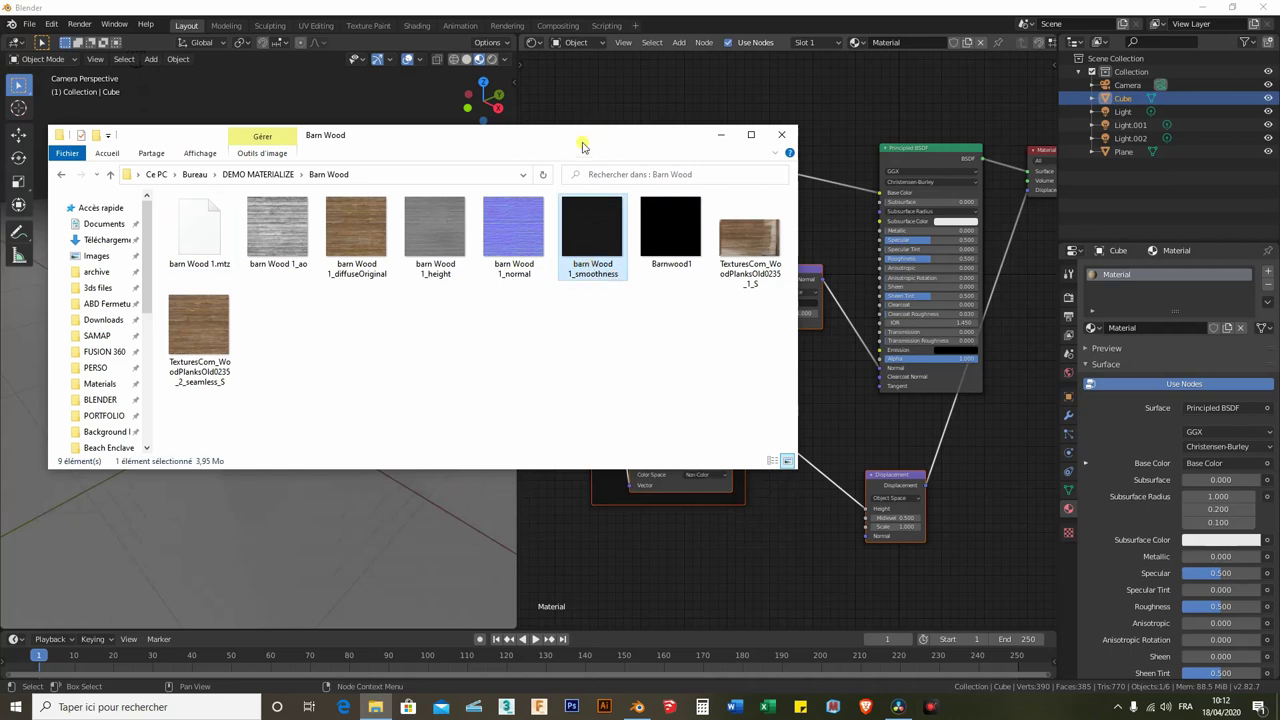
drag(583, 147, 541, 145)
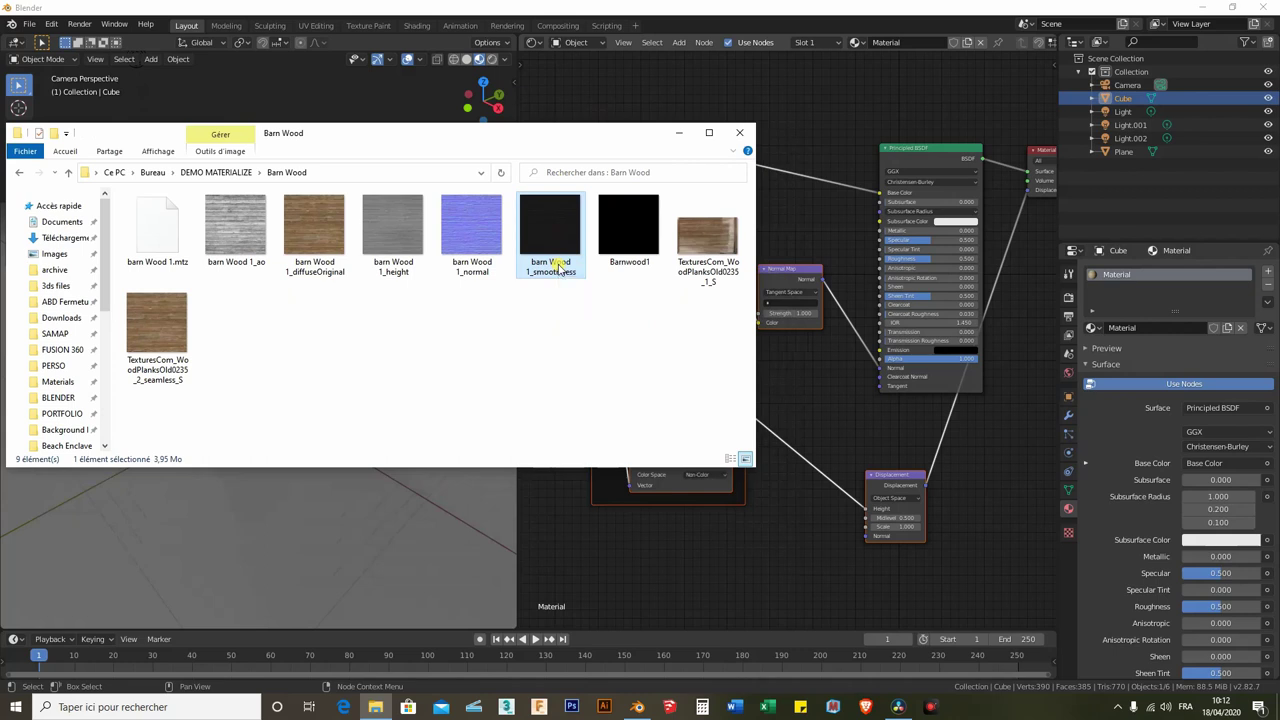
Rename barn Wood 1_smoothness to barn Wood 1_rough and close the folder window.
right_click(562, 268)
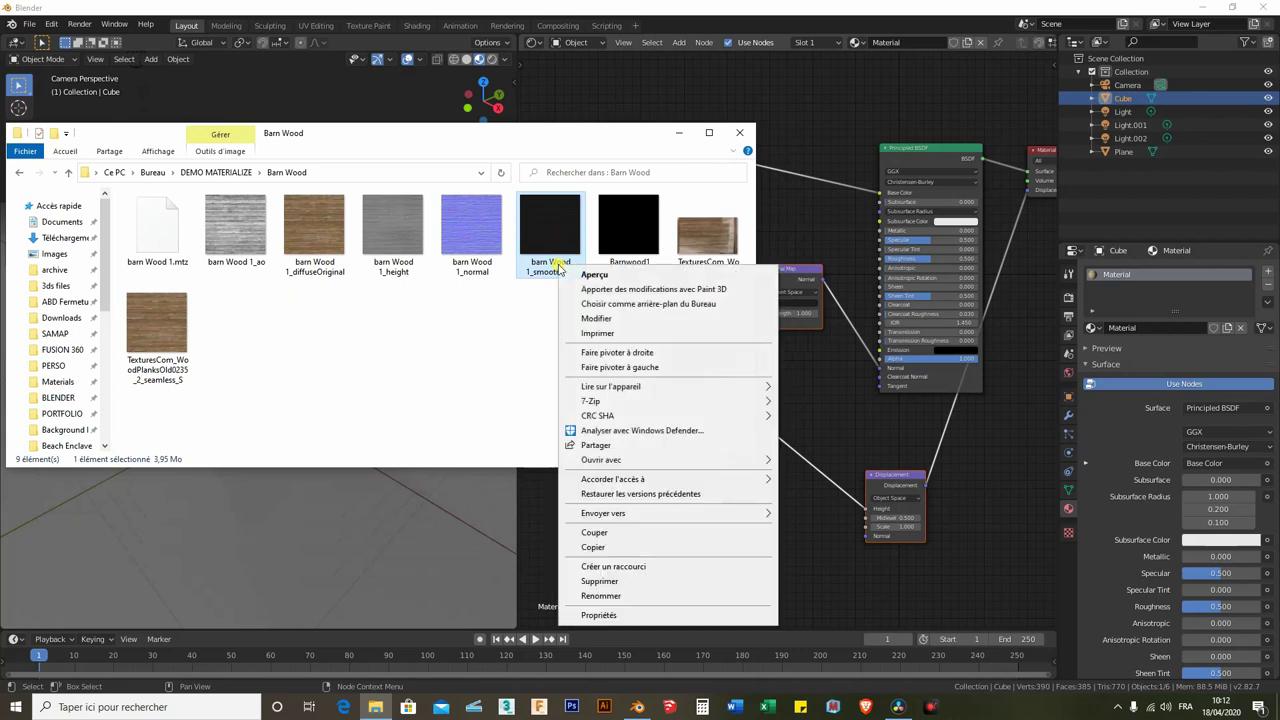
click(604, 596)
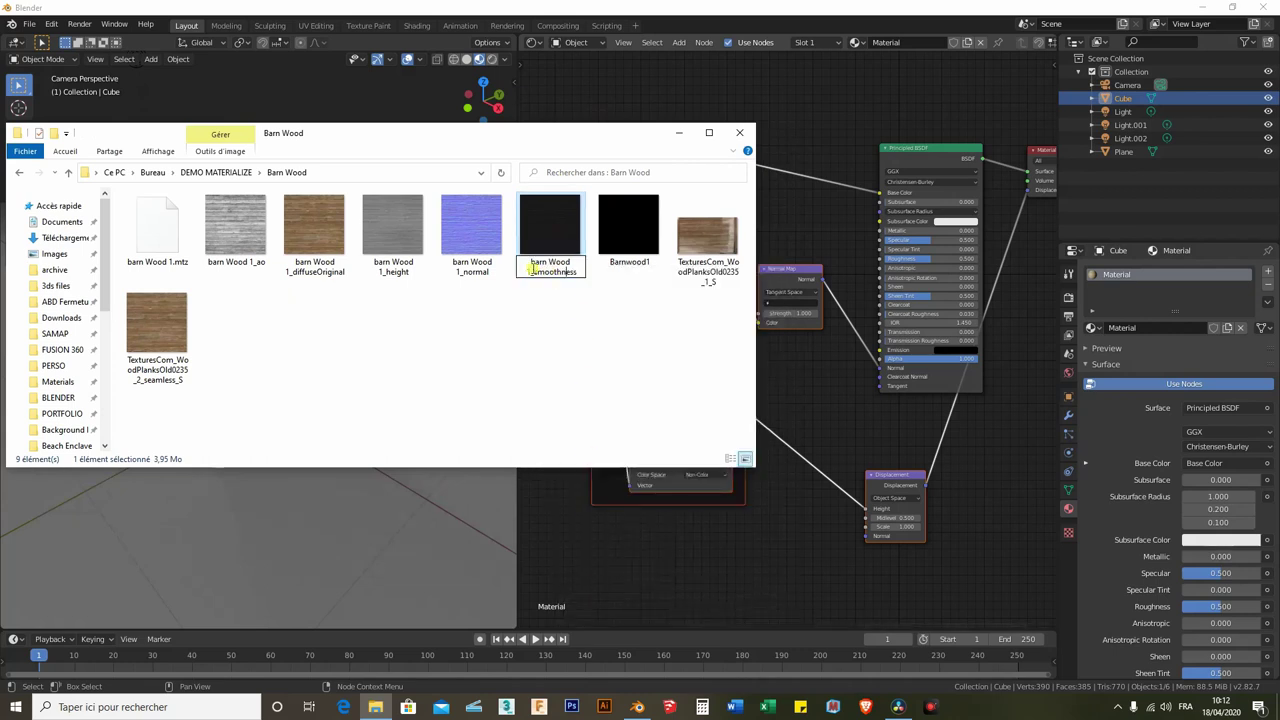
drag(535, 278, 581, 281)
text(roug)
key(Return)
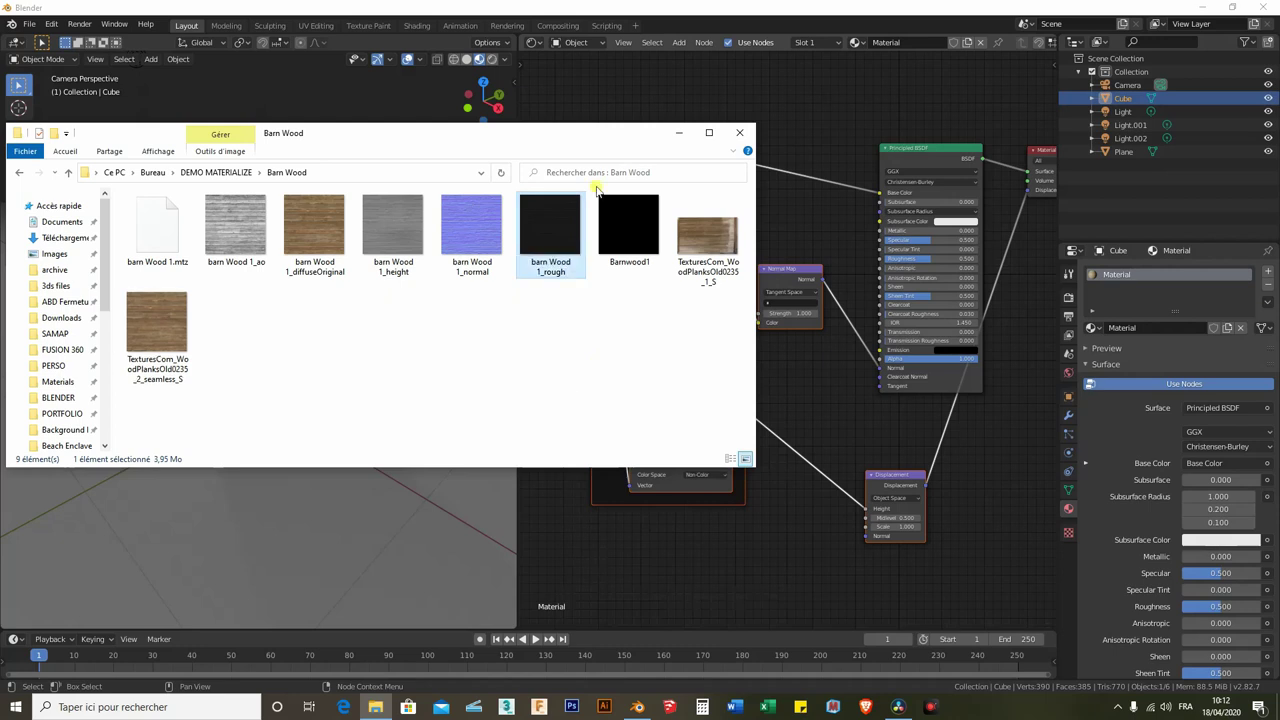
click(739, 132)
Delete all nodes except Principled BSDF and Material Output, then shift the Principled BSDF left.
scroll(754, 543, down, 2)
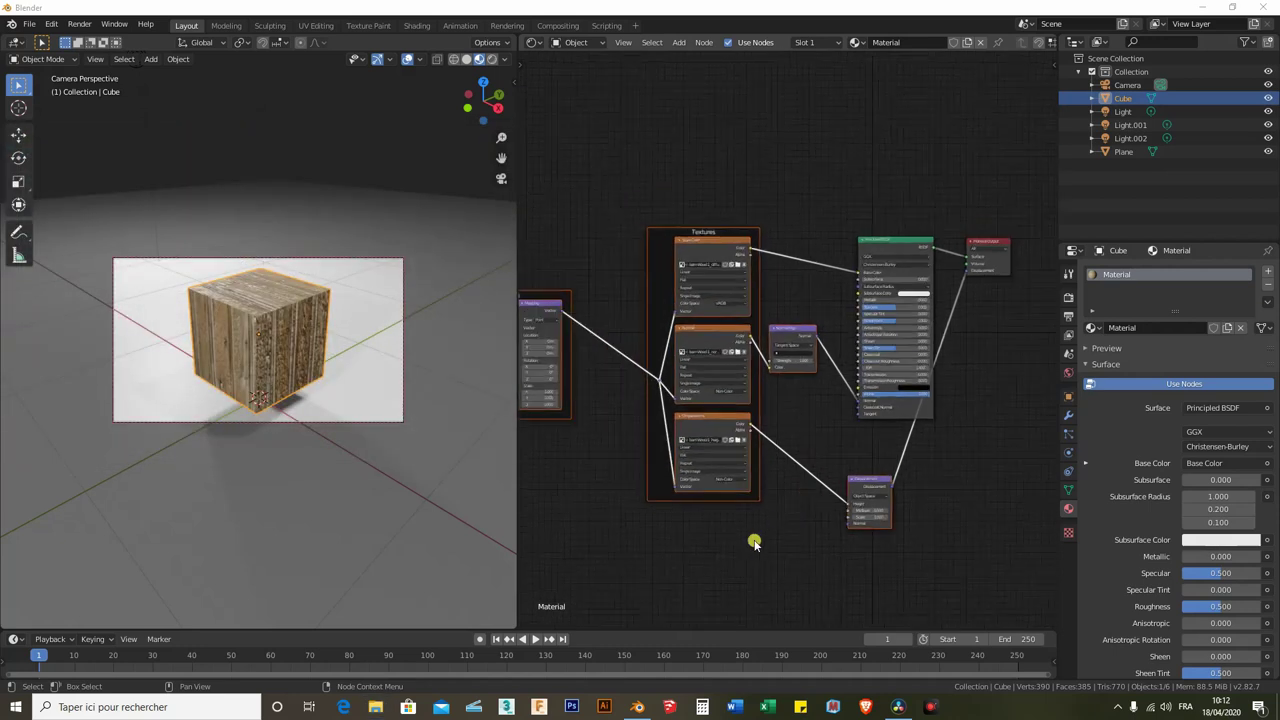
scroll(754, 530, down, 2)
scroll(790, 510, down, 1)
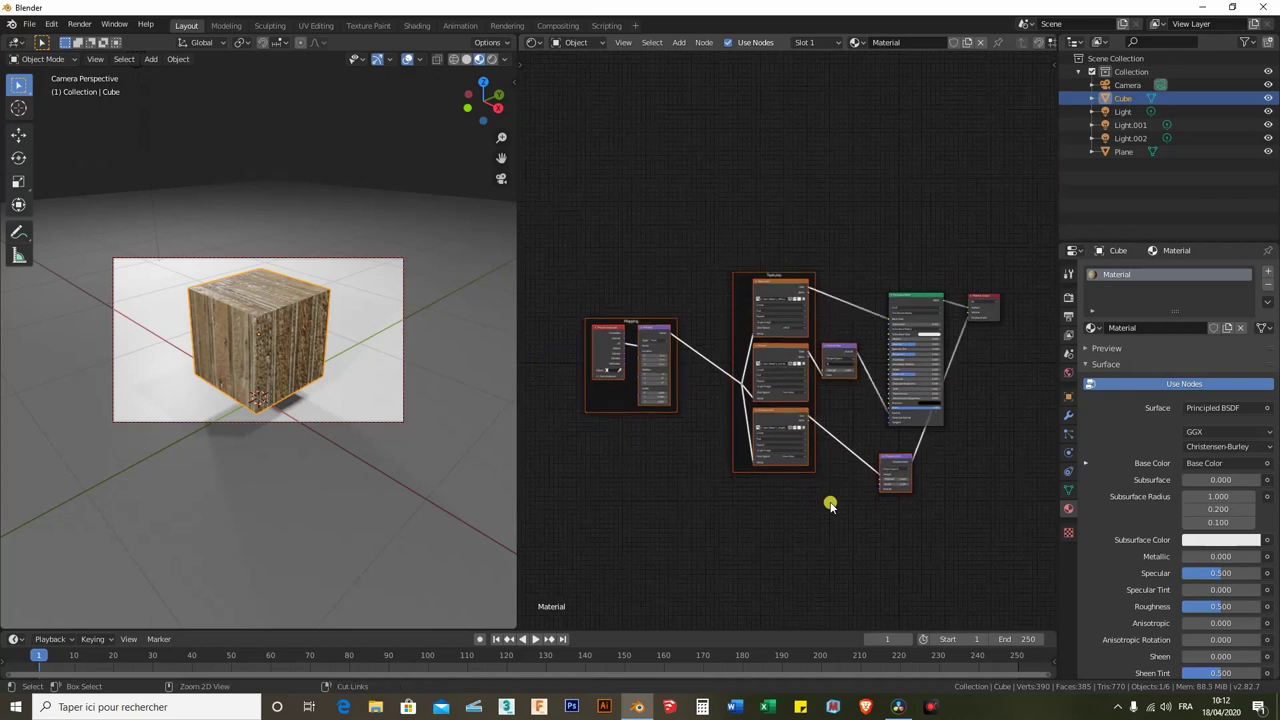
key(x)
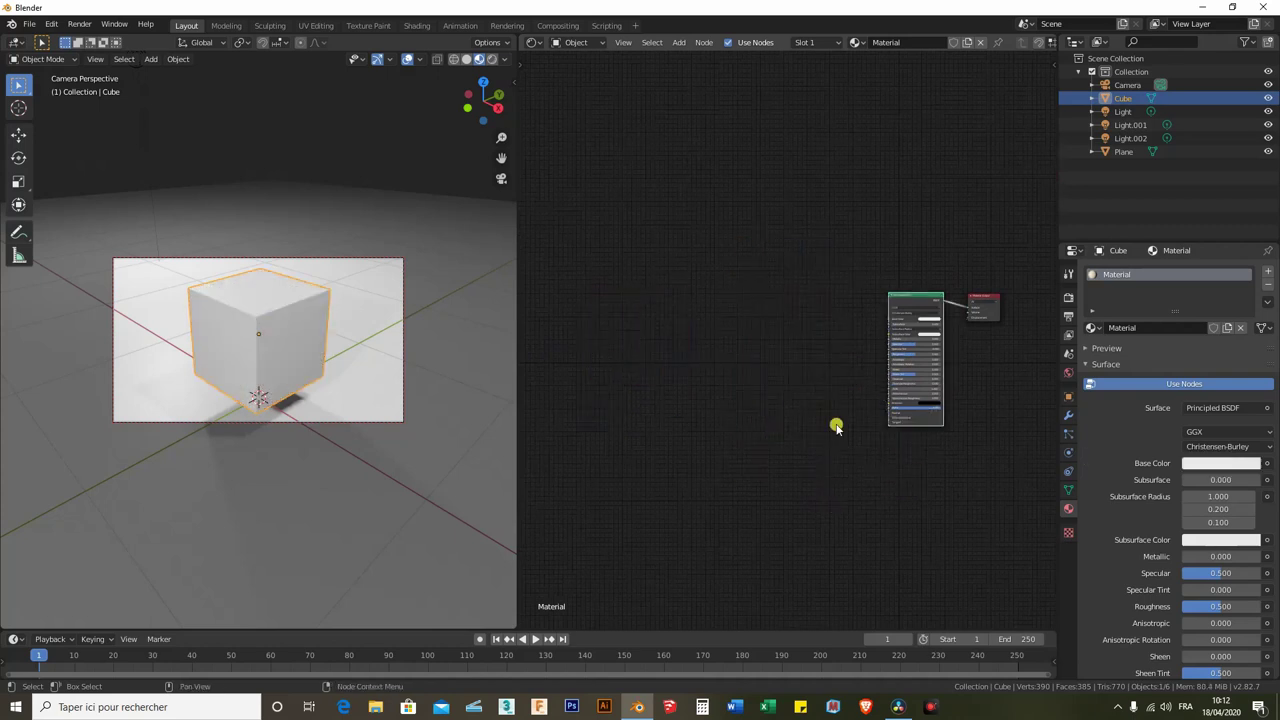
drag(910, 300, 878, 306)
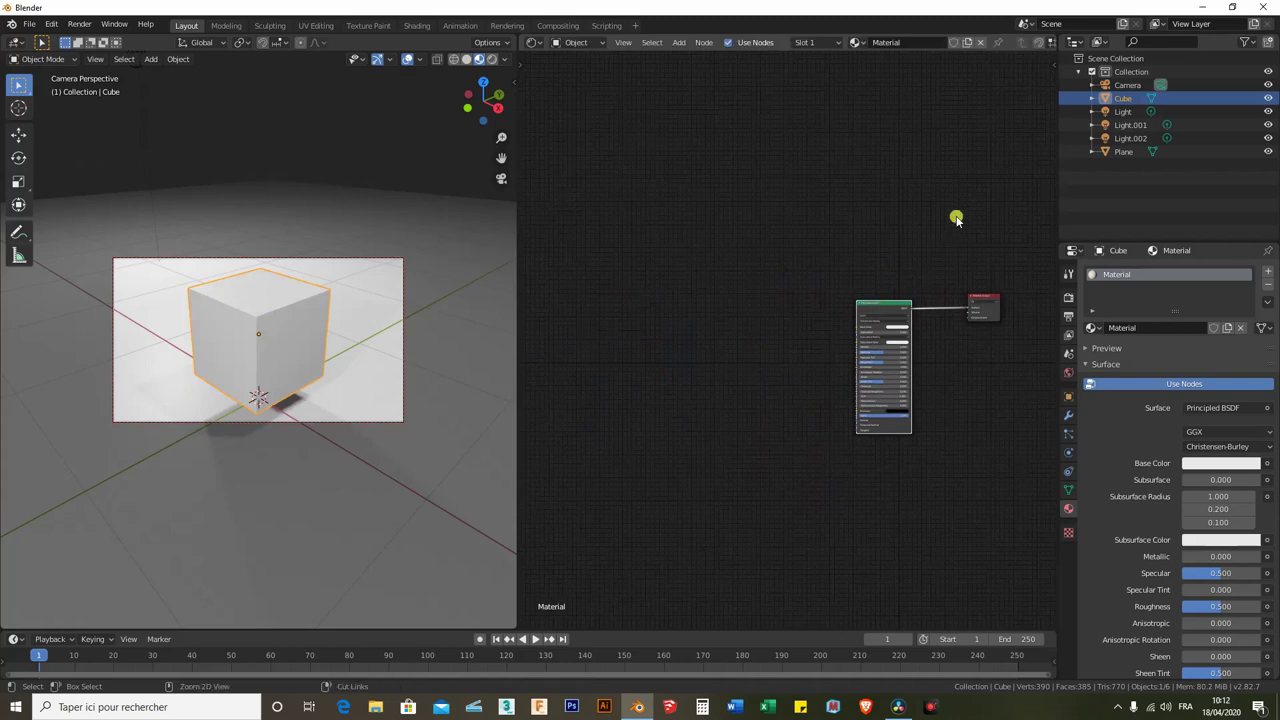
Run Principled Texture Setup with the six maps from Barnwood1.tiff through barn Wood 1_ao.tiff.
key(ctrl+shift+t)
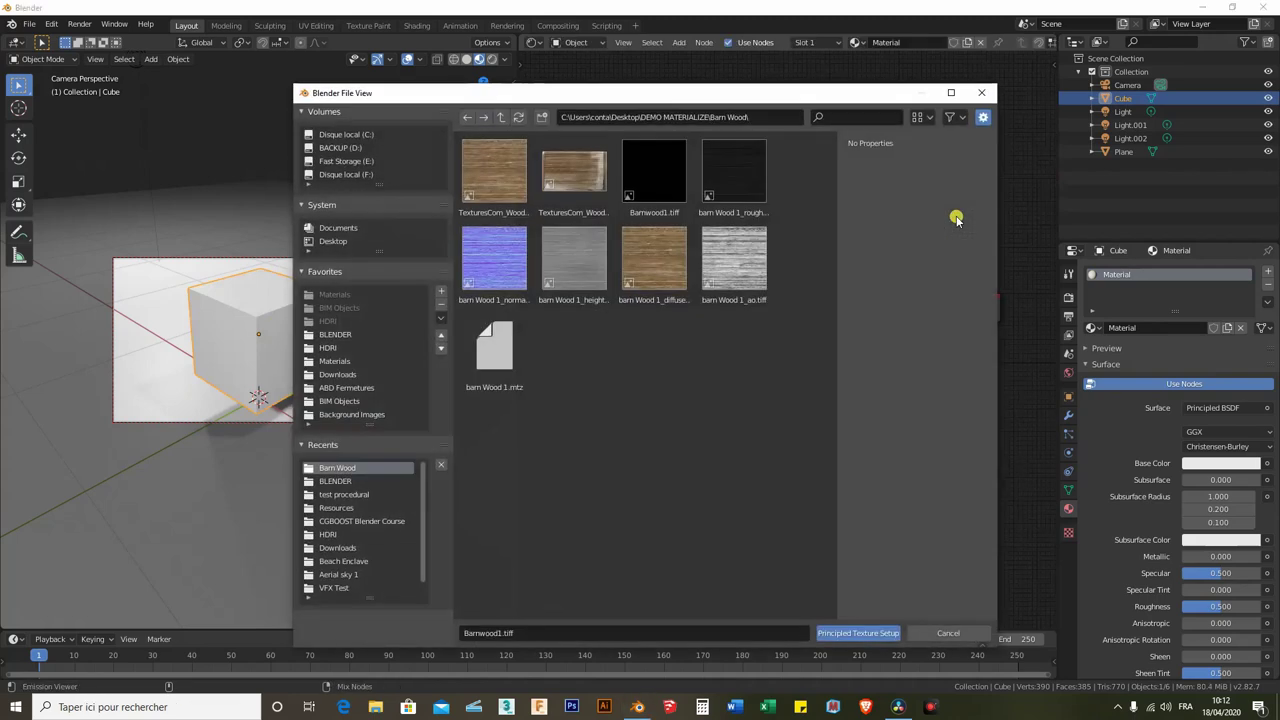
click(655, 185)
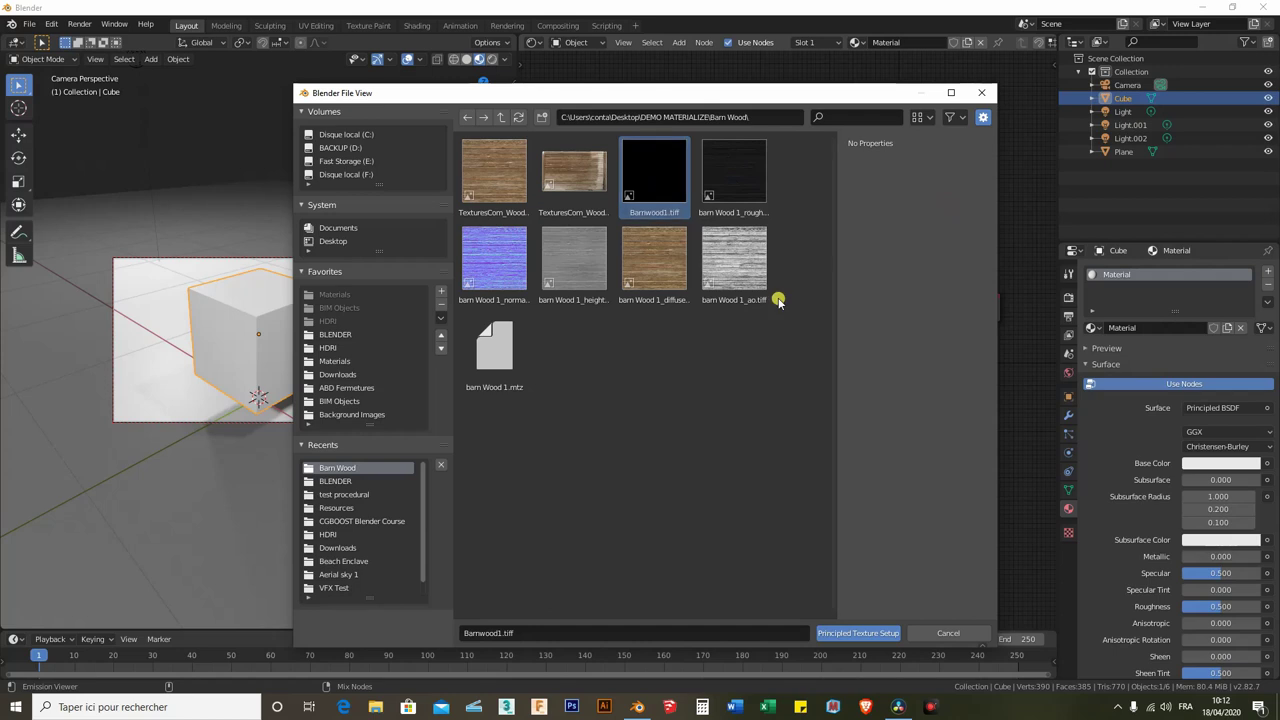
shift+click(720, 275)
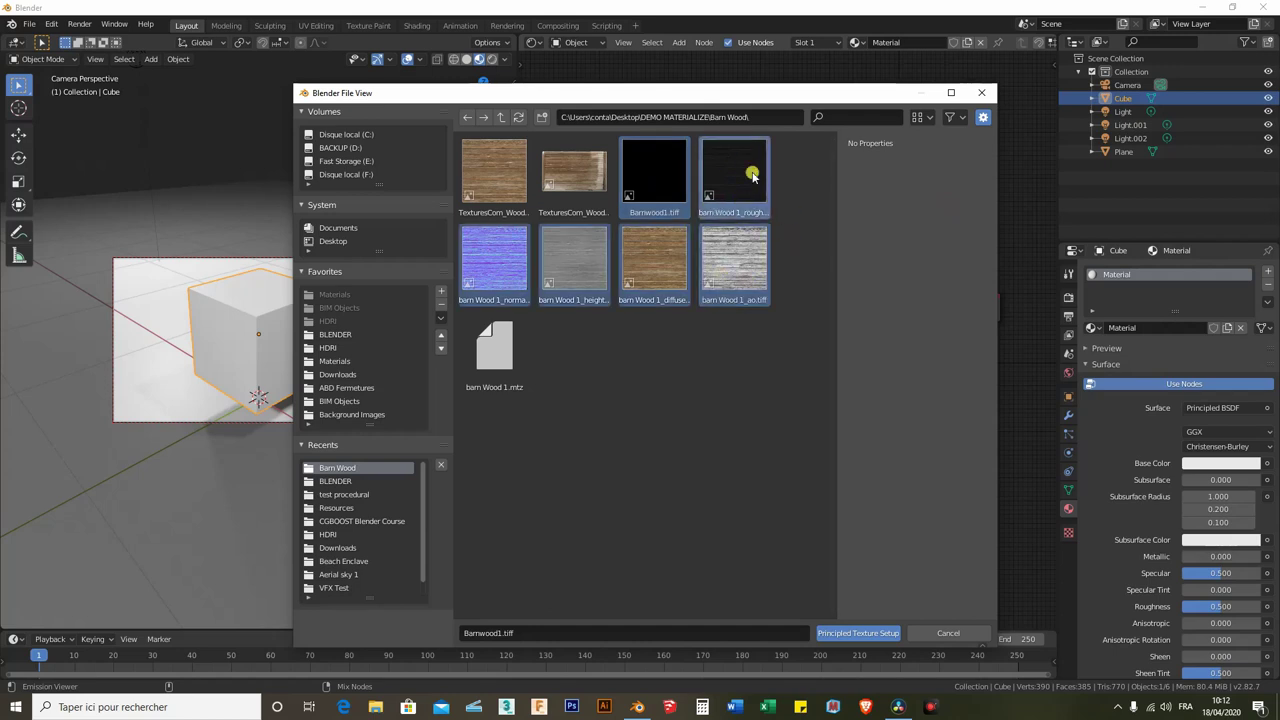
click(850, 634)
scroll(830, 545, up, 2)
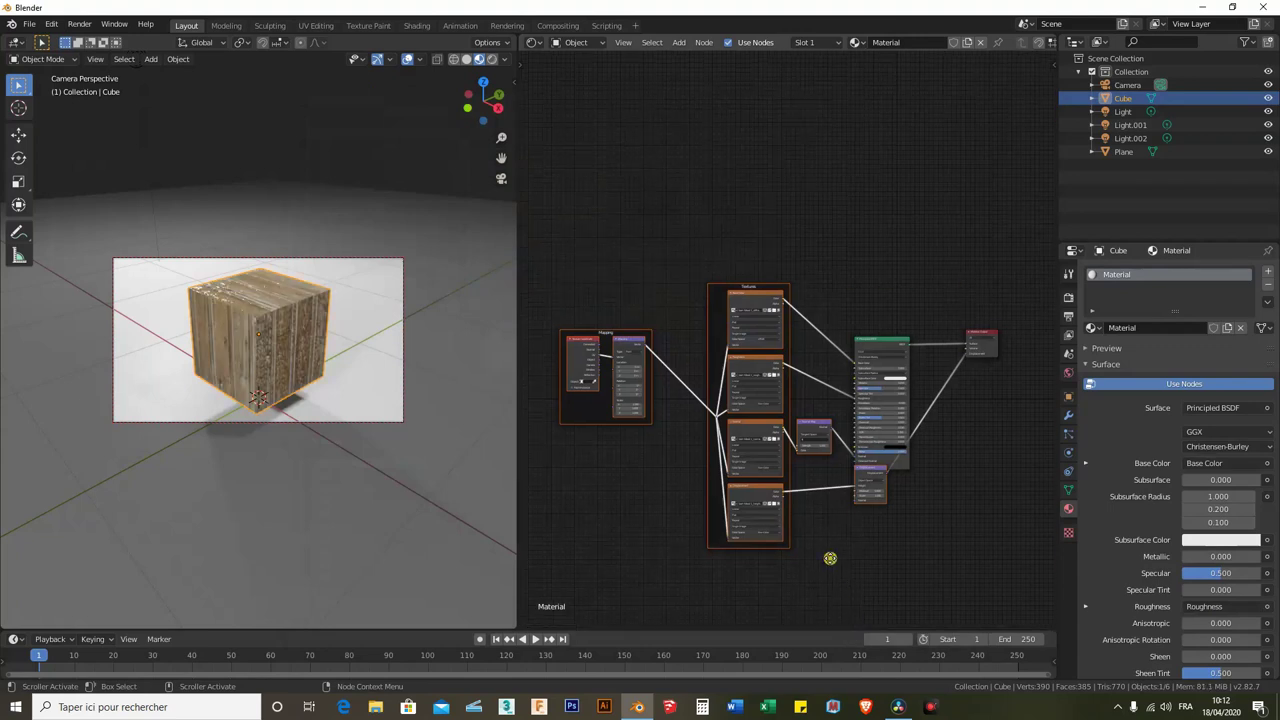
scroll(816, 481, up, 1)
scroll(800, 409, up, 1)
scroll(789, 366, up, 1)
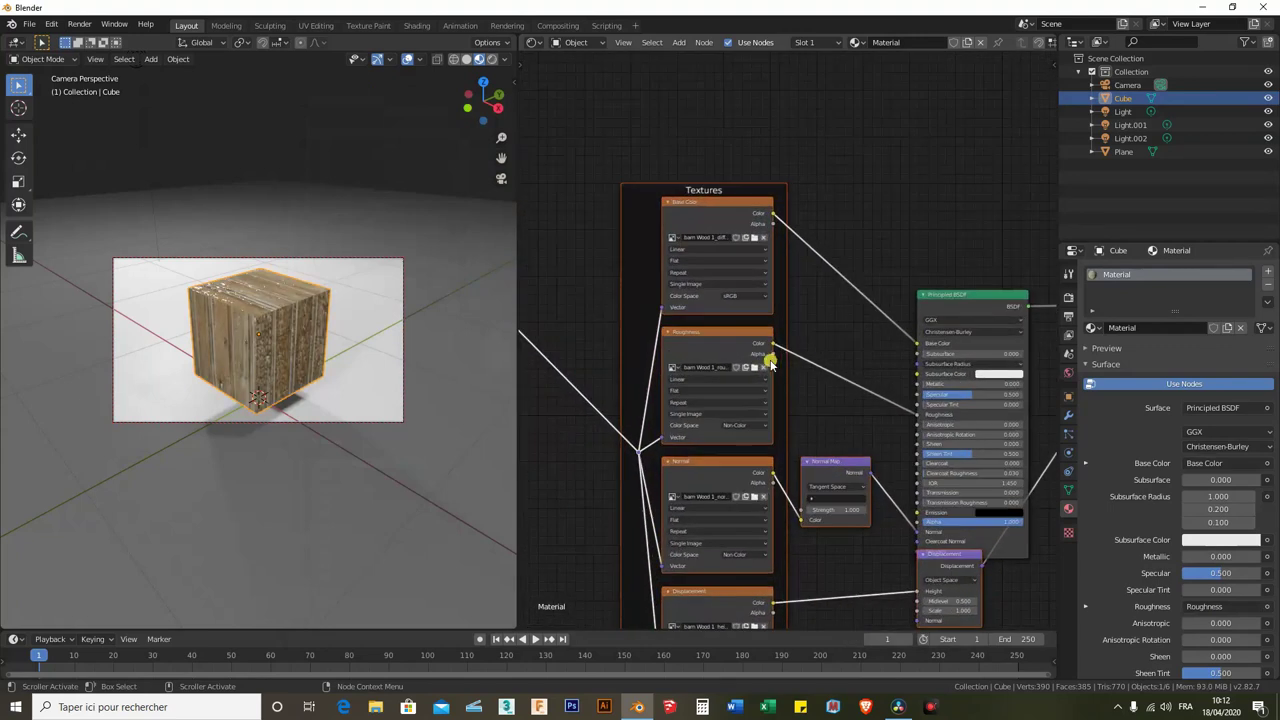
scroll(771, 363, up, 3)
scroll(806, 386, down, 1)
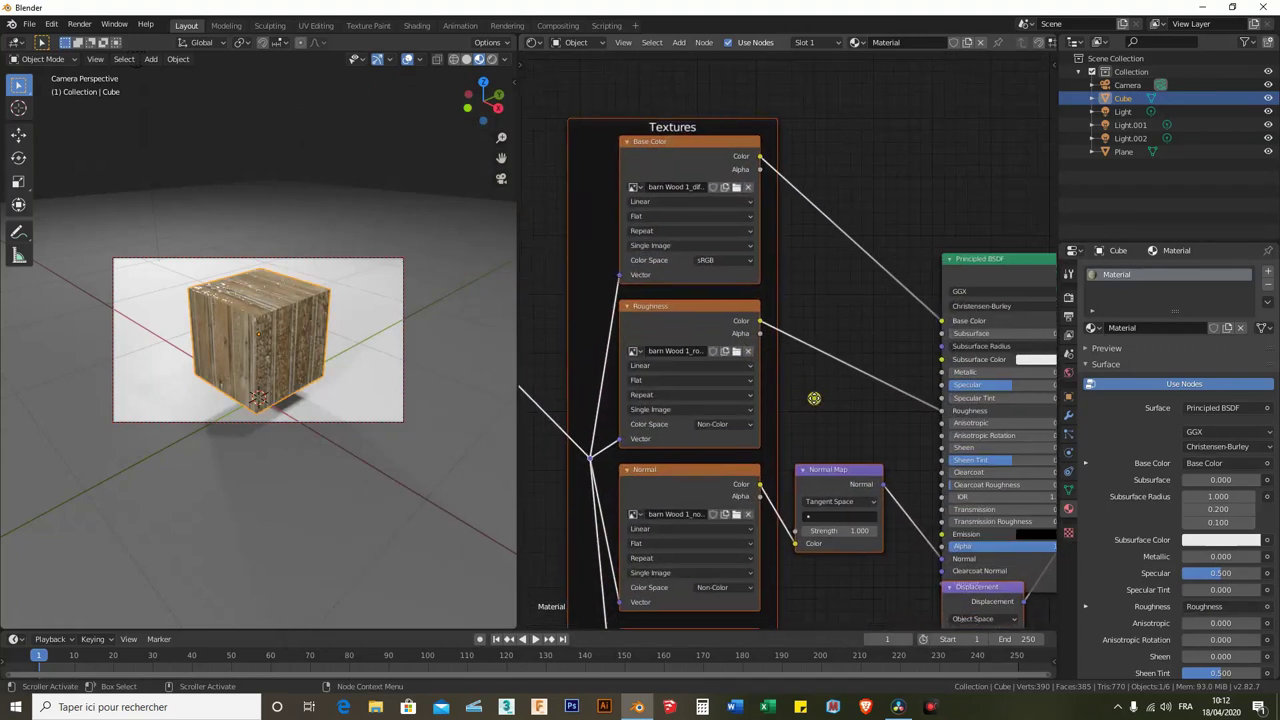
scroll(814, 403, up, 1)
mouse_move(244, 428)
middle_down()
mouse_move(212, 323)
mouse_move(290, 290)
middle_up()
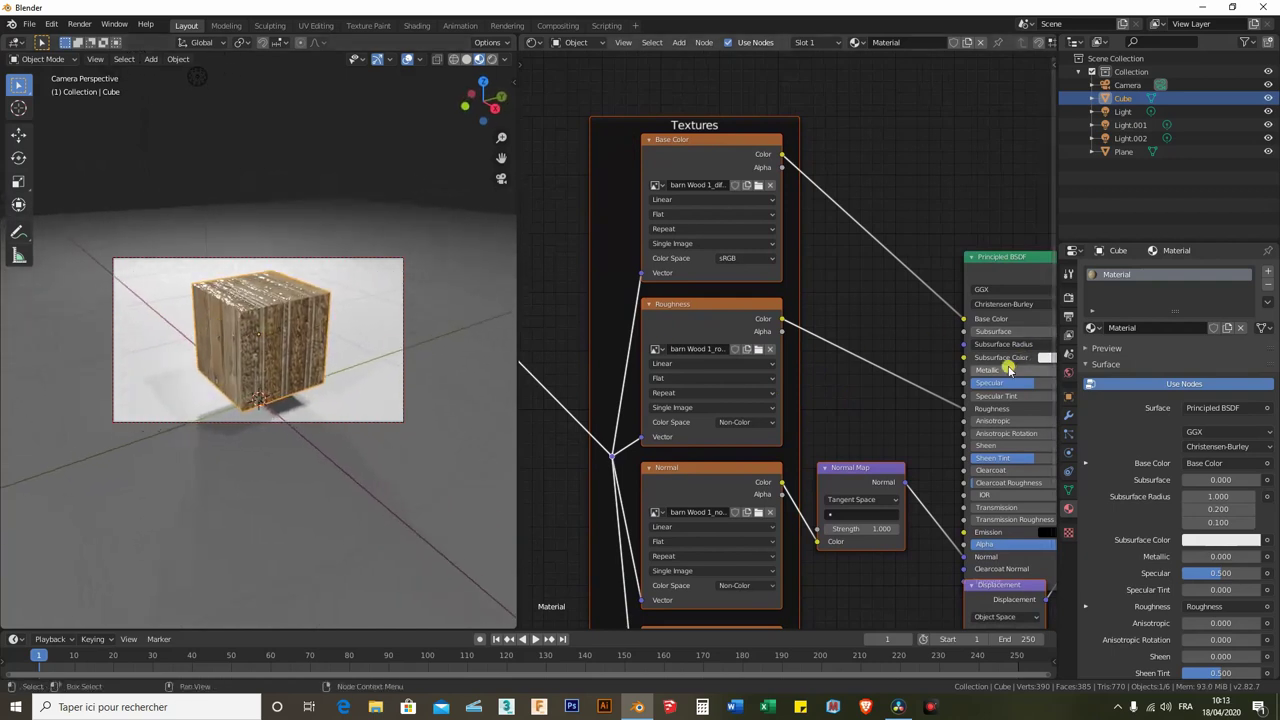
drag(1012, 381, 937, 401)
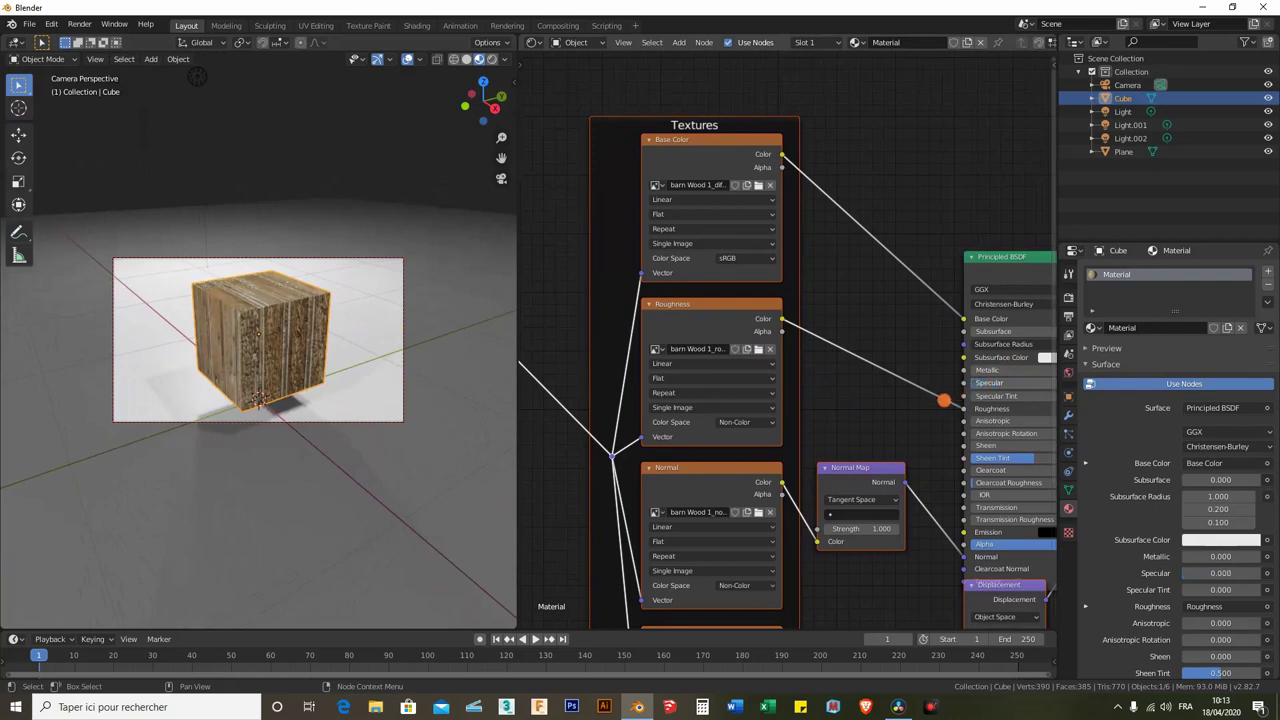
middle_drag(848, 346, 860, 289)
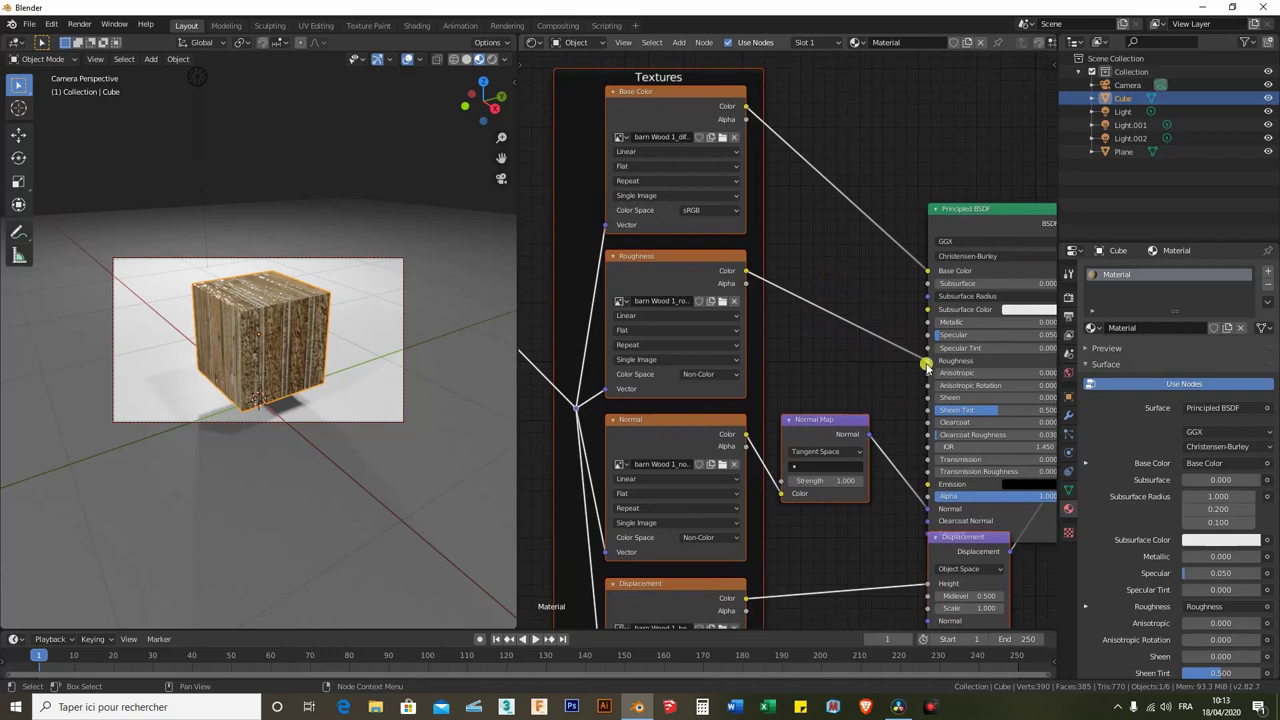
drag(927, 367, 929, 347)
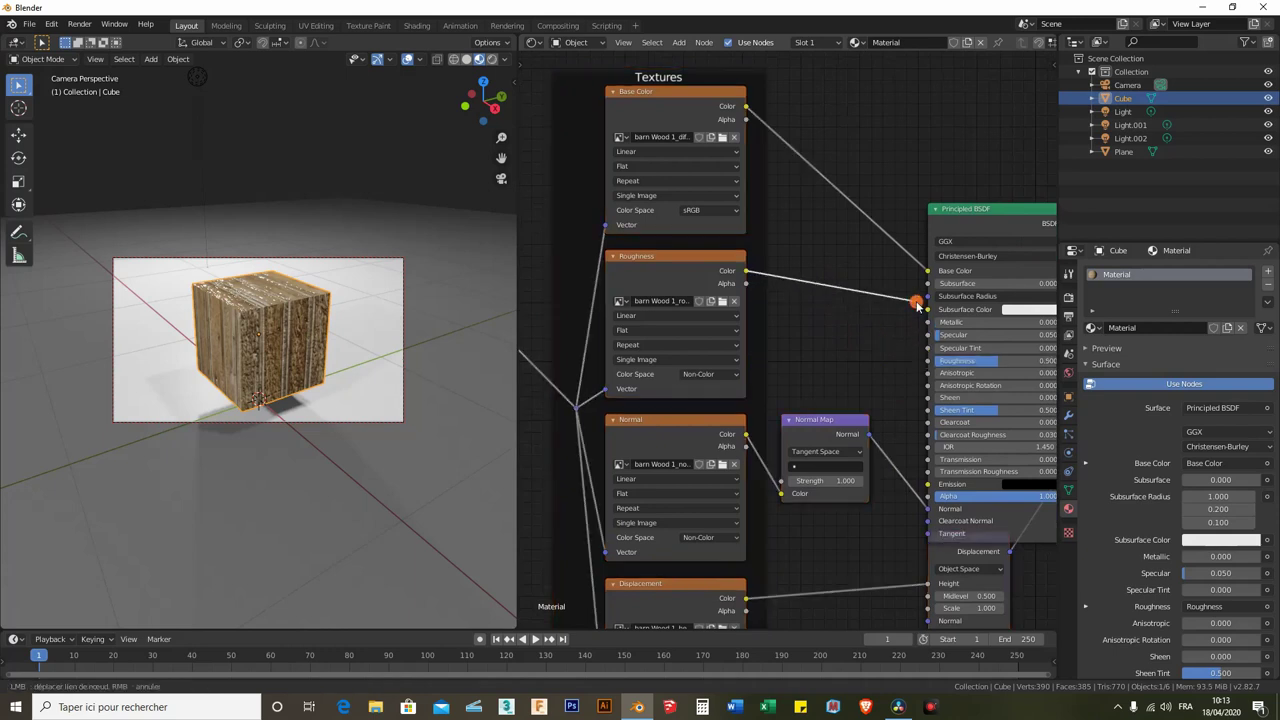
drag(925, 318, 928, 335)
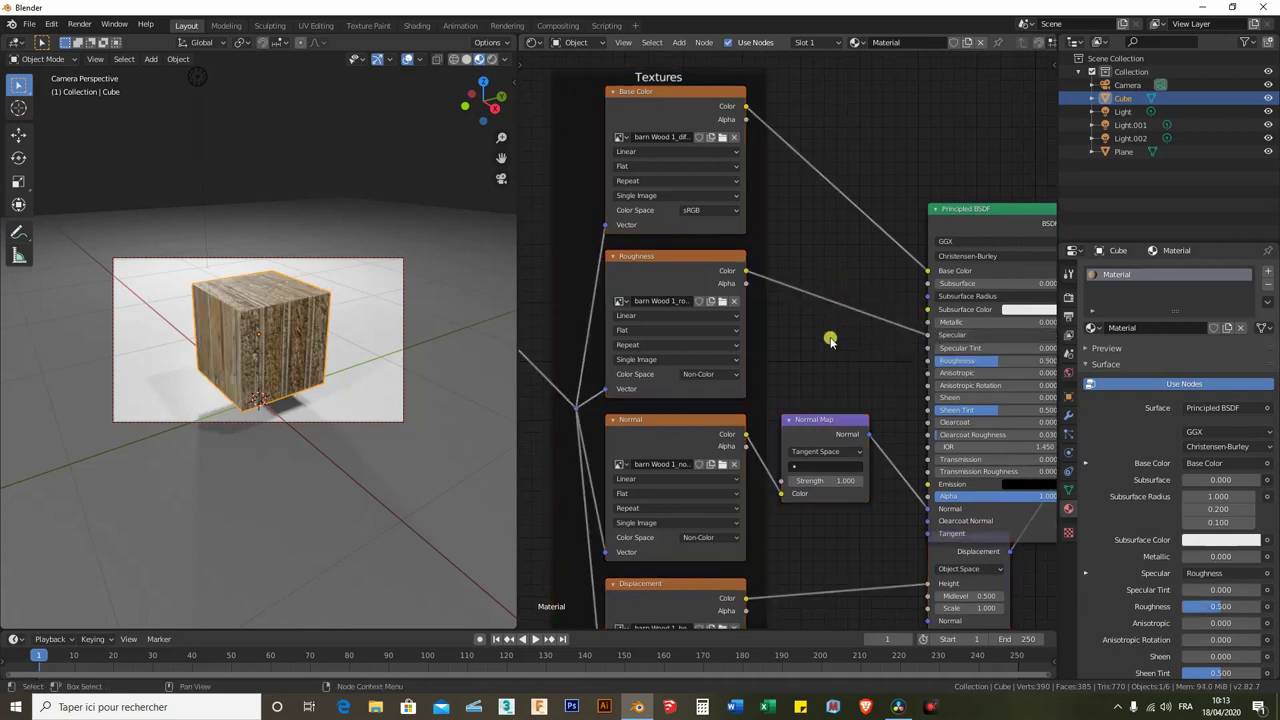
middle_drag(856, 342, 894, 321)
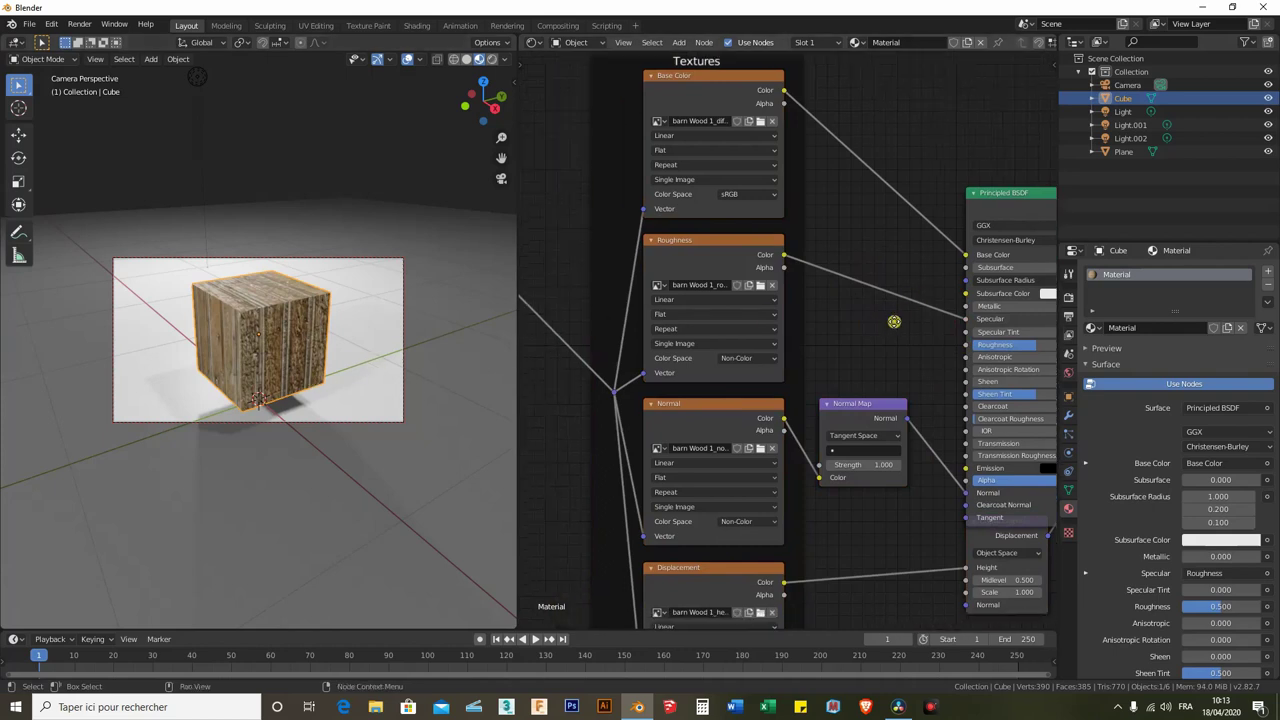
scroll(840, 410, down, 3)
scroll(885, 200, down, 1)
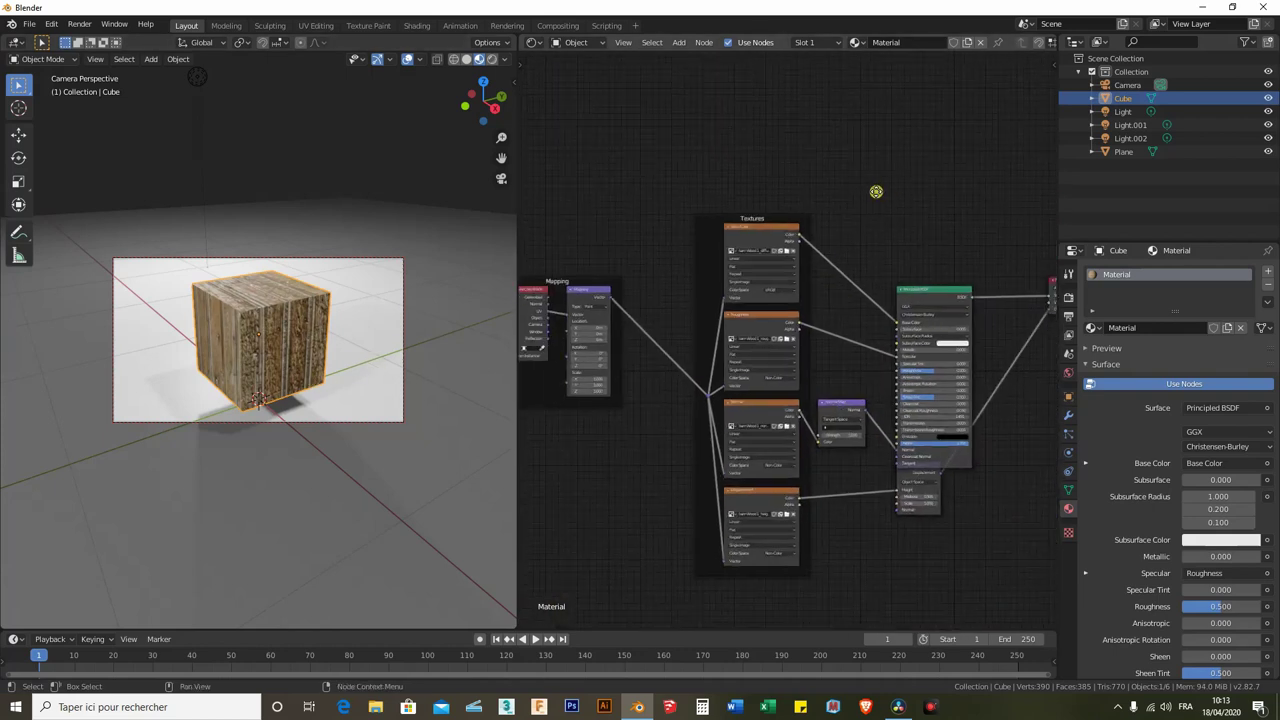
Delete the texture, mapping and normal map nodes, then reopen the Principled Texture Setup browser.
key(ctrl)
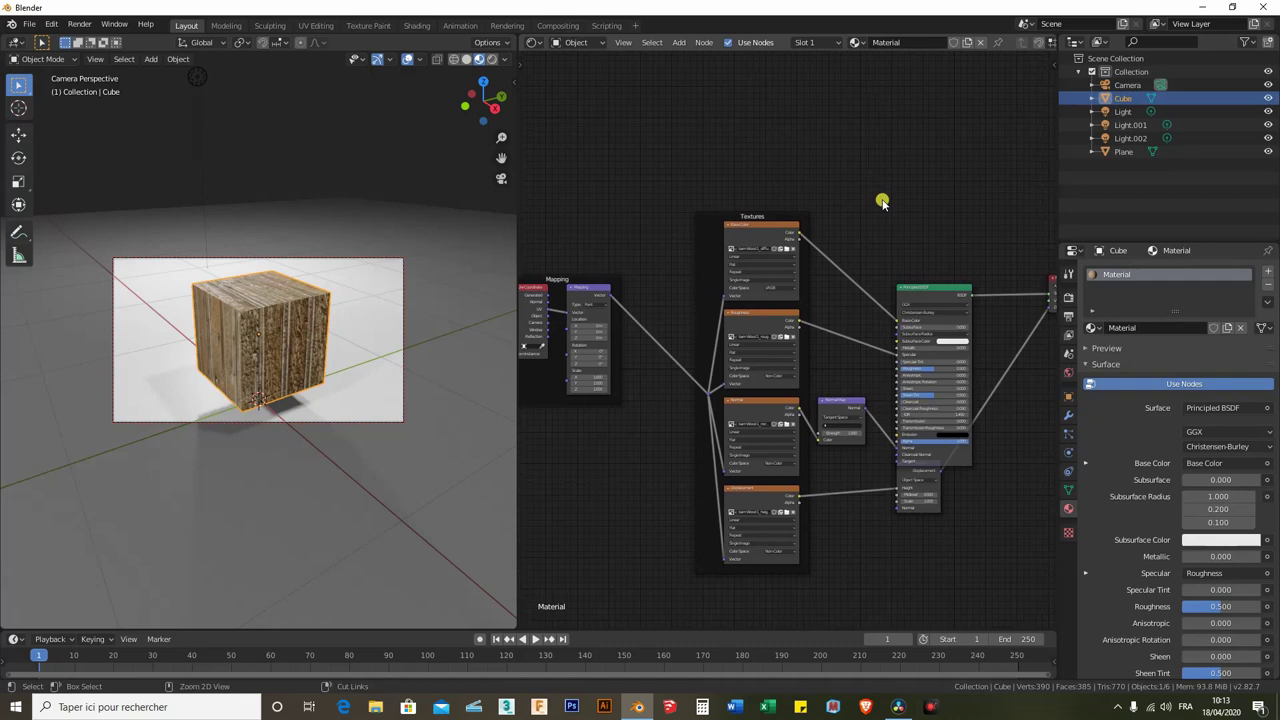
key(ctrl+i)
key(ctrl+x)
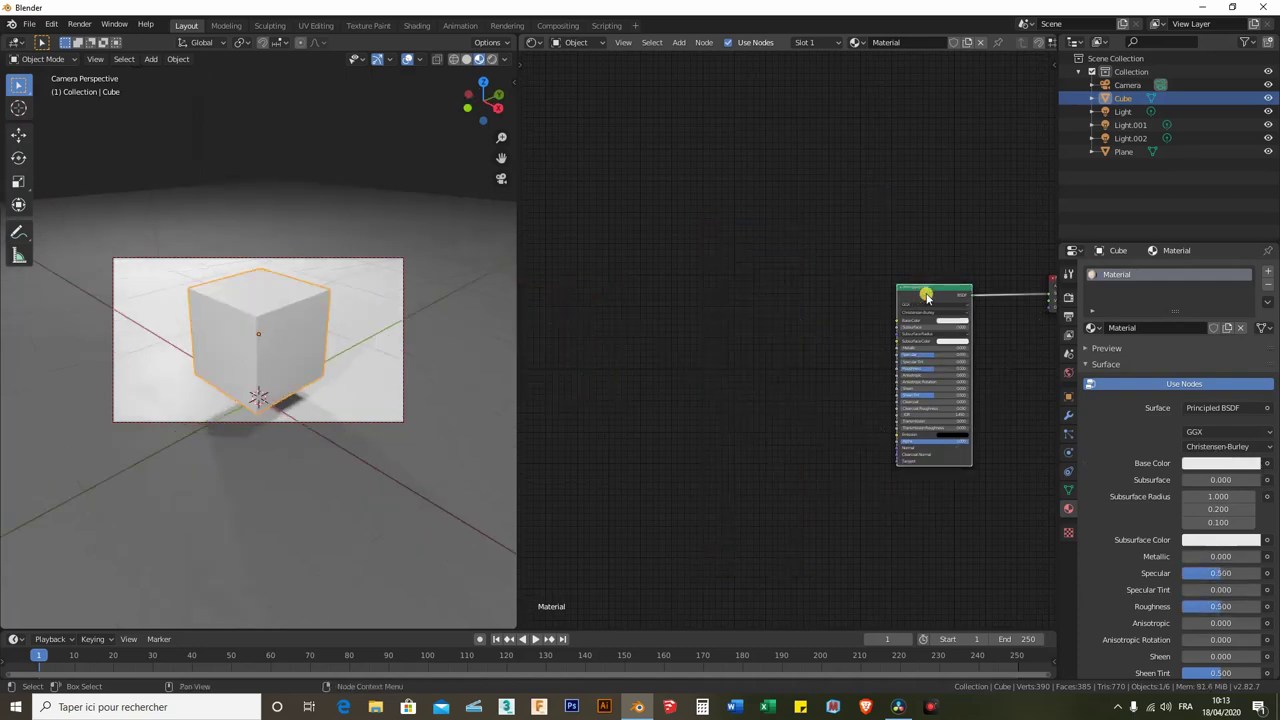
key(ctrl+shift)
key(ctrl+shift+t)
Rename barn Wood 1_rough.tiff to barn Wood 1_spec.tiff and build textures from the five maps.
click(731, 198)
right_click(731, 202)
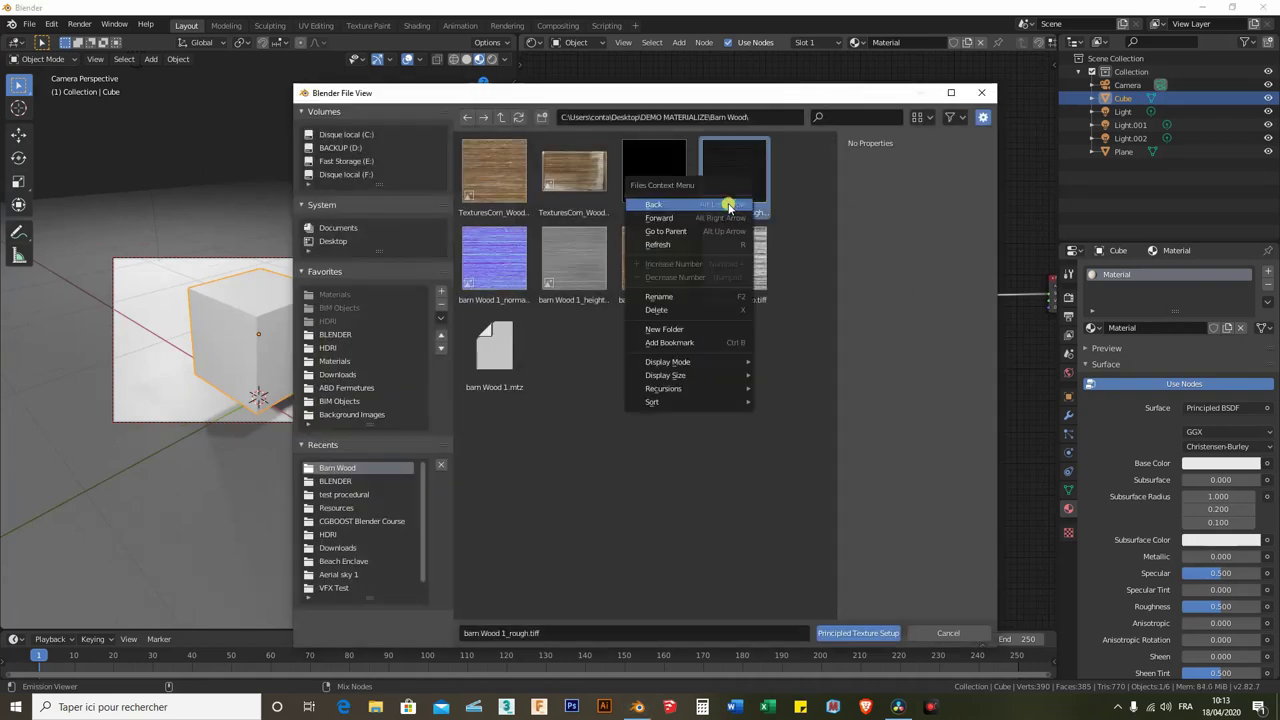
click(694, 297)
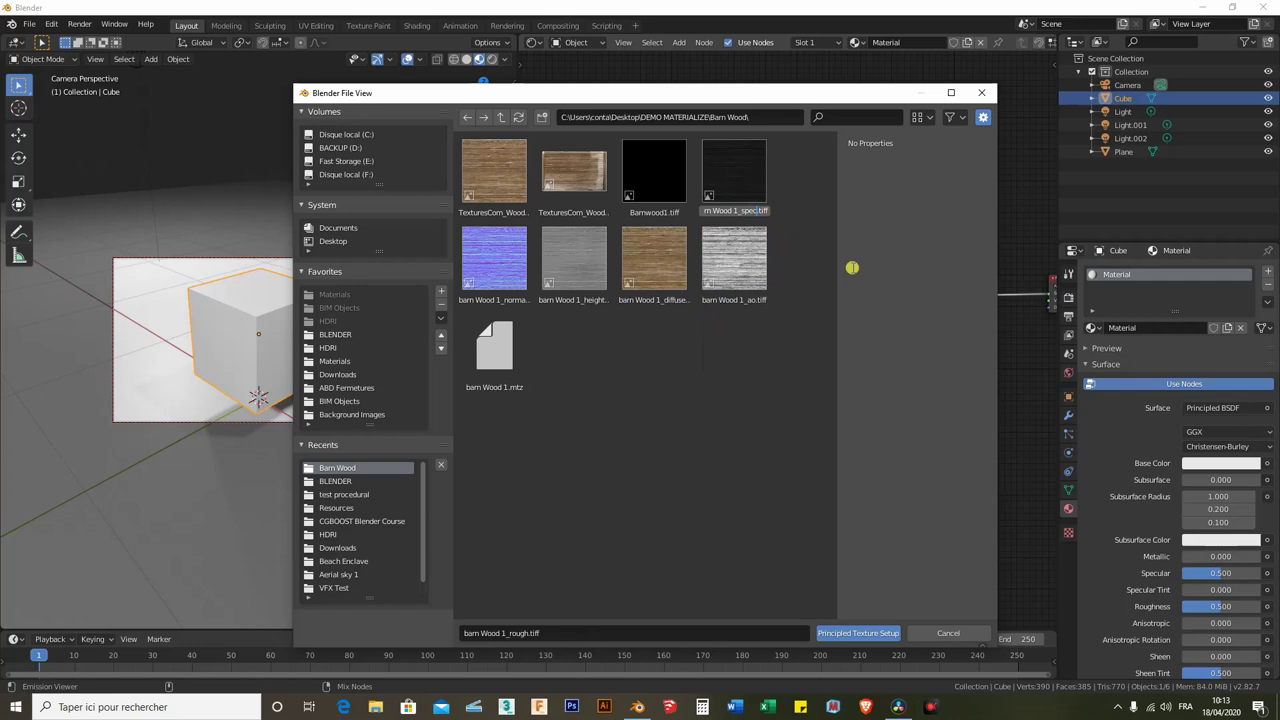
click(745, 167)
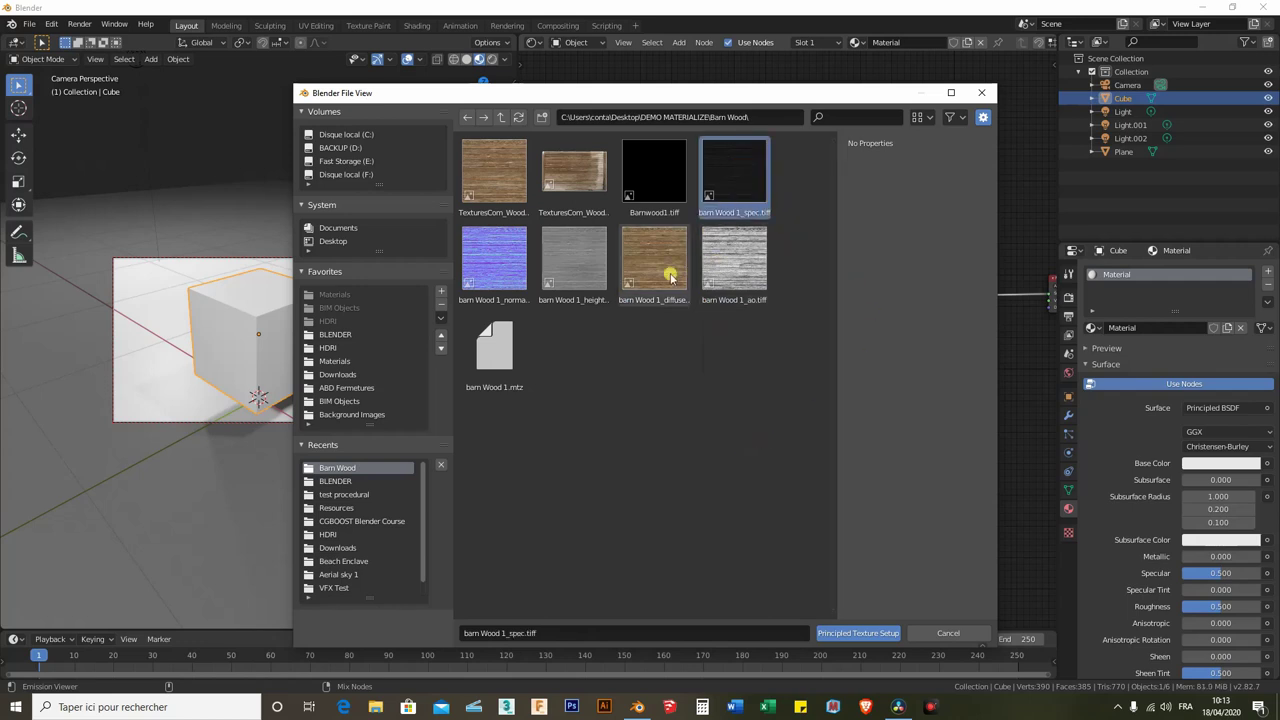
shift+click(742, 250)
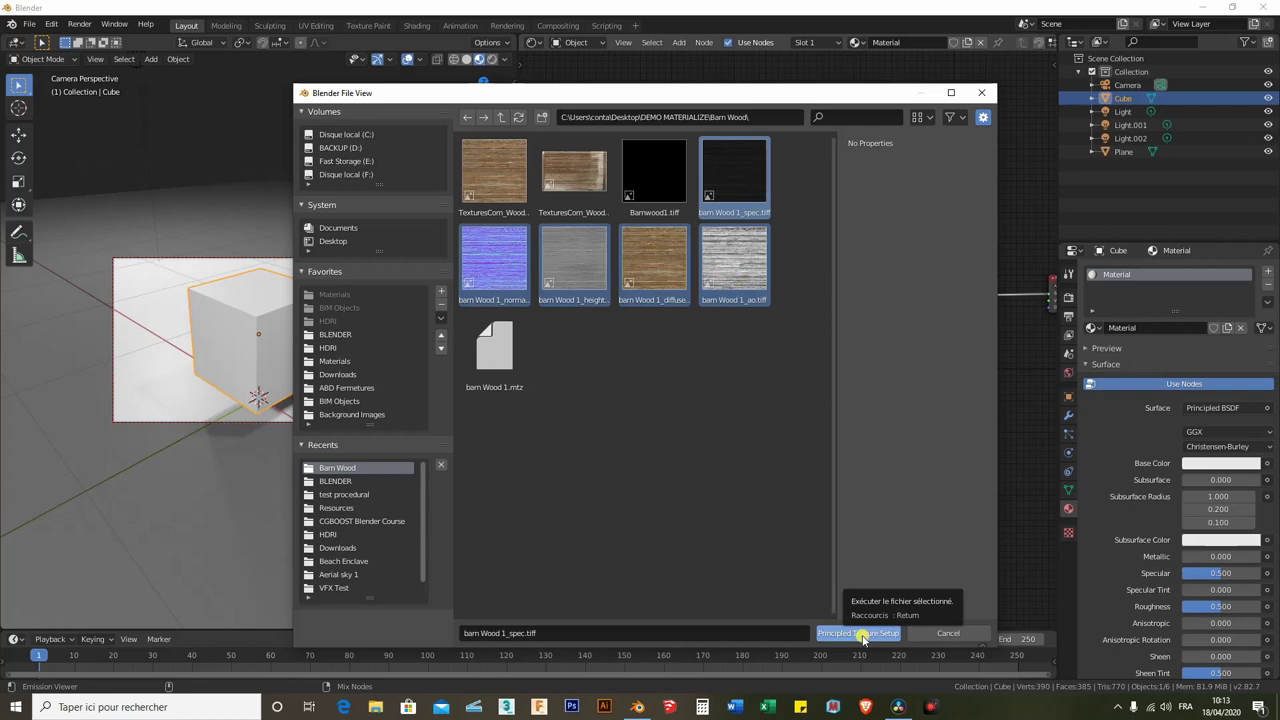
click(862, 634)
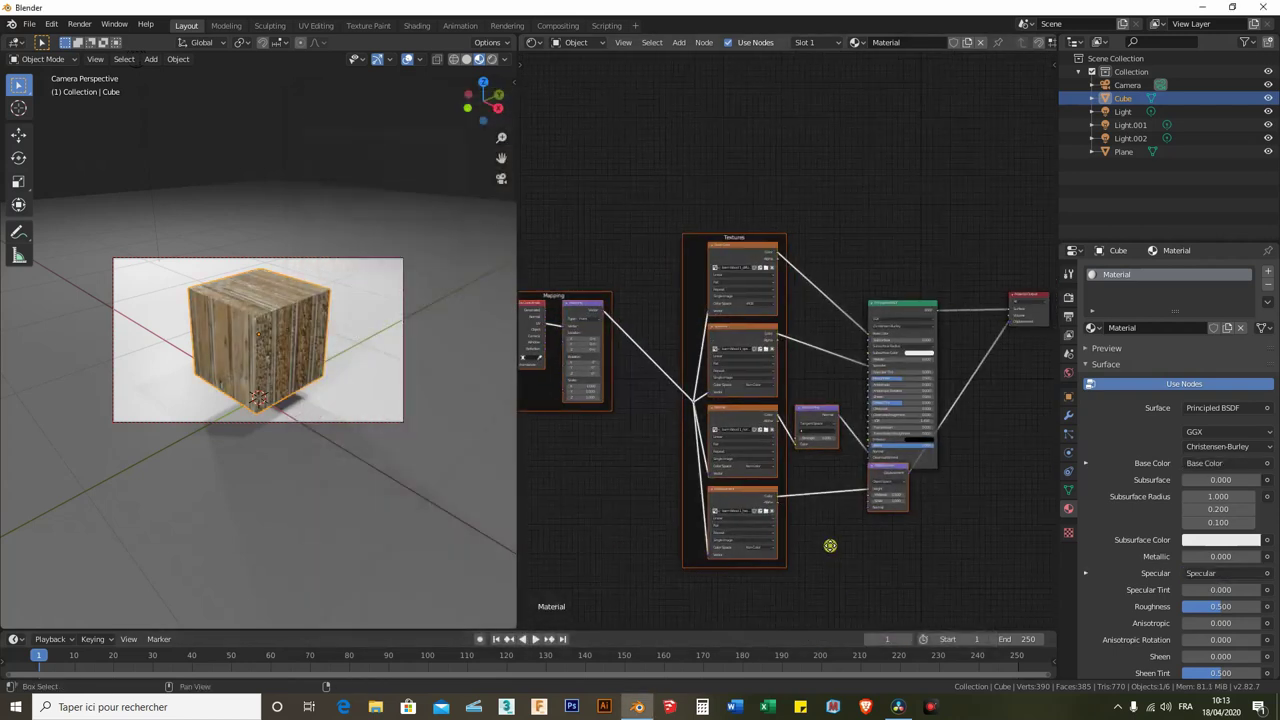
Zoom and pan the Shader Editor to inspect the newly generated Textures frame and nodes.
scroll(840, 368, up, 2)
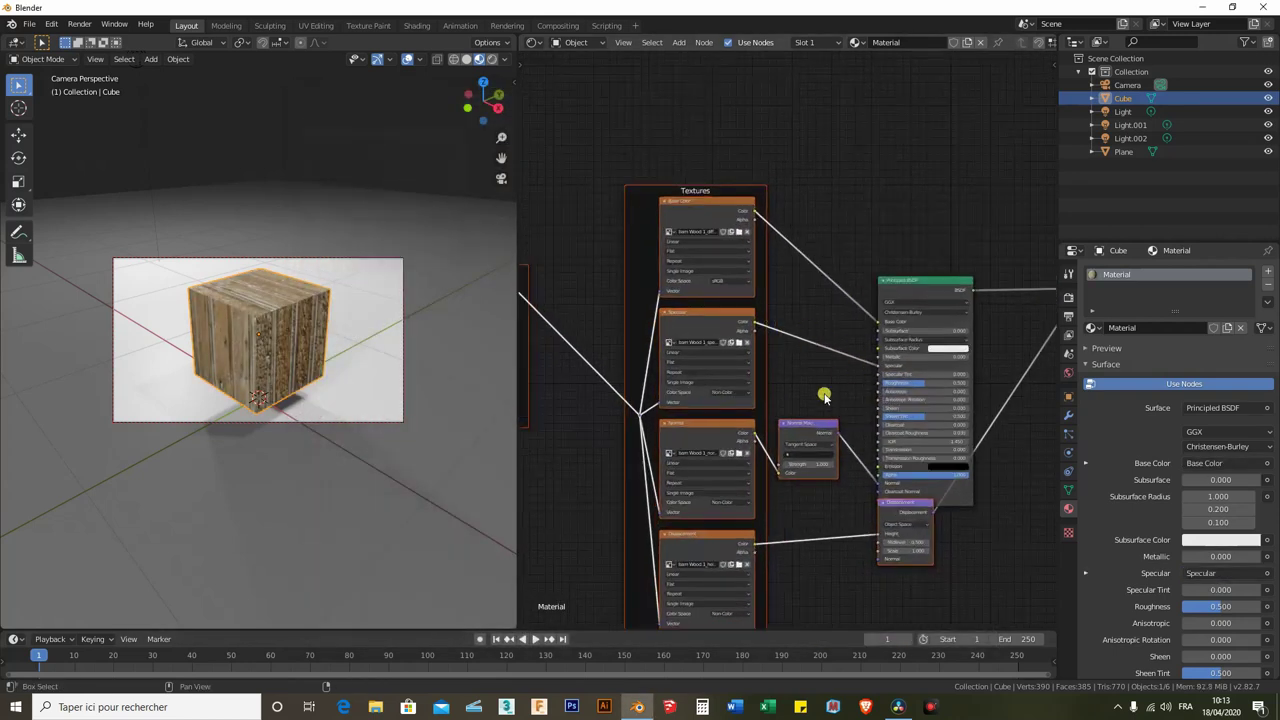
middle_drag(823, 400, 864, 296)
scroll(863, 566, down, 1)
scroll(868, 555, down, 2)
scroll(880, 565, down, 1)
scroll(895, 580, down, 1)
scroll(896, 578, down, 1)
scroll(891, 583, down, 1)
scroll(917, 574, up, 1)
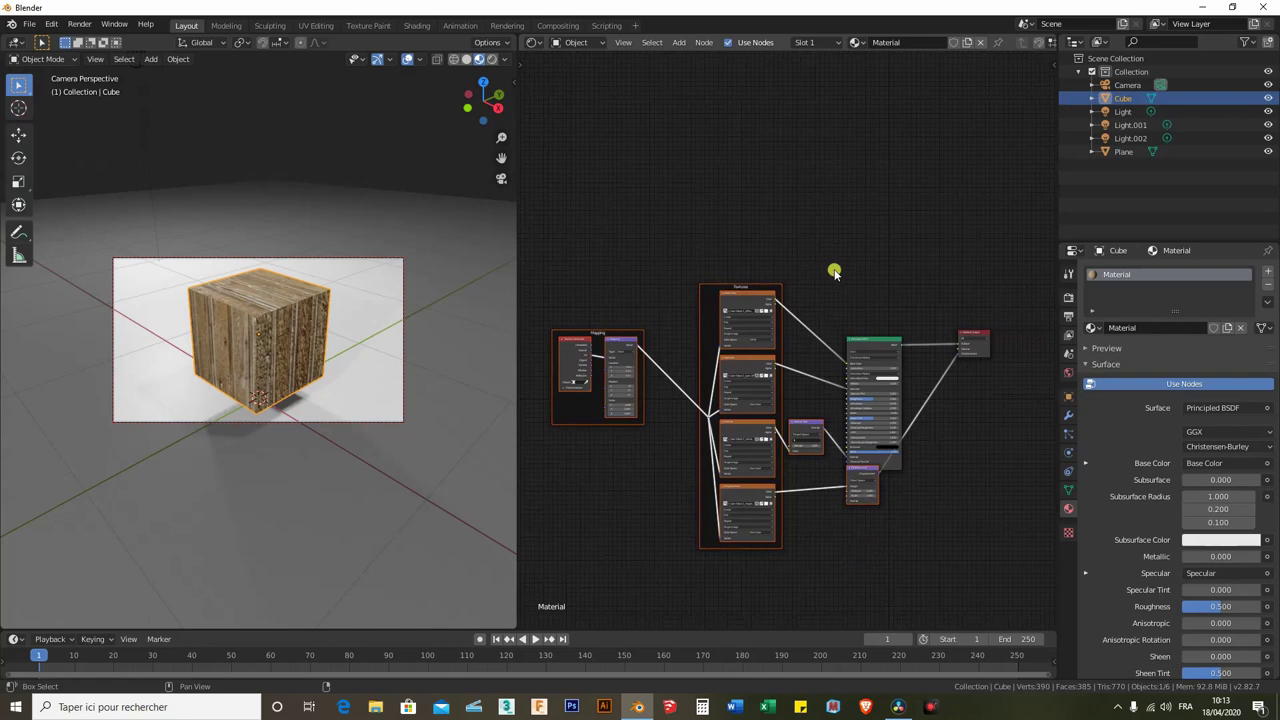
scroll(872, 280, up, 1)
scroll(866, 266, up, 1)
scroll(848, 250, up, 1)
scroll(830, 258, up, 2)
mouse_move(824, 264)
middle_down()
mouse_move(826, 163)
mouse_move(848, 200)
mouse_move(831, 189)
mouse_move(852, 171)
middle_up()
scroll(830, 143, up, 1)
scroll(826, 186, down, 1)
scroll(820, 183, up, 1)
scroll(820, 185, down, 1)
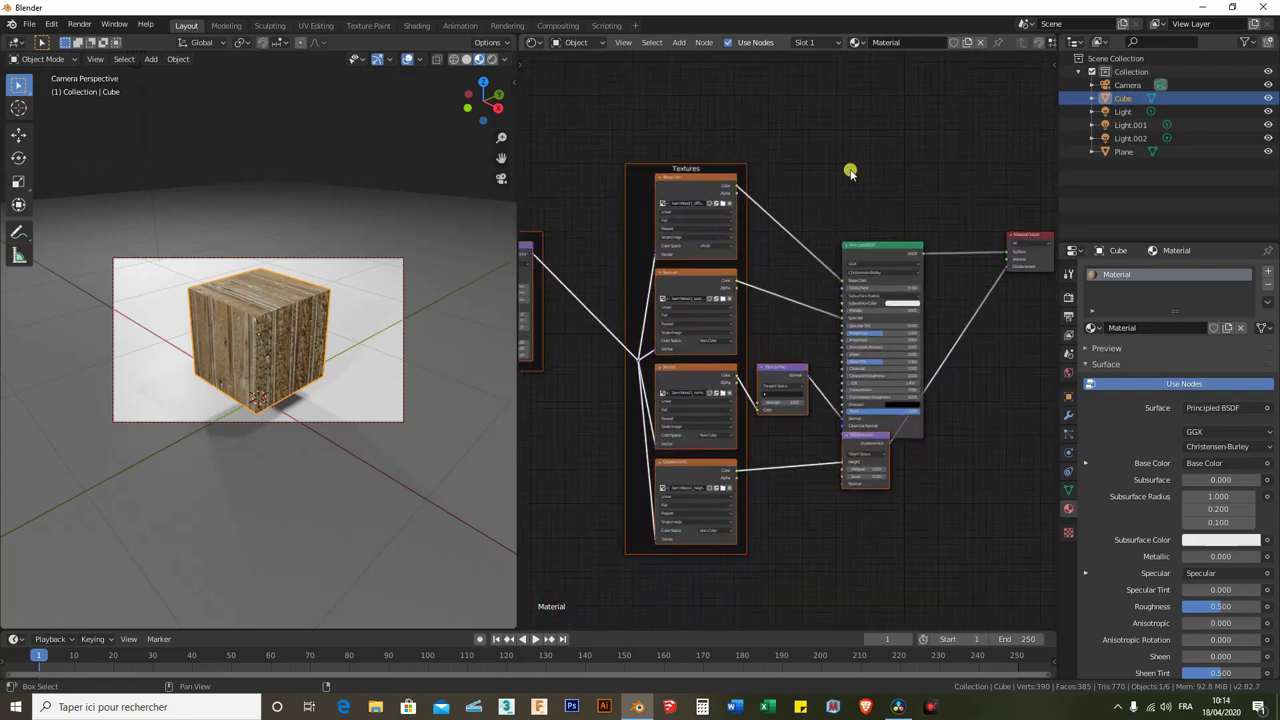
scroll(850, 168, down, 1)
scroll(858, 162, up, 1)
scroll(829, 166, up, 1)
scroll(829, 168, up, 1)
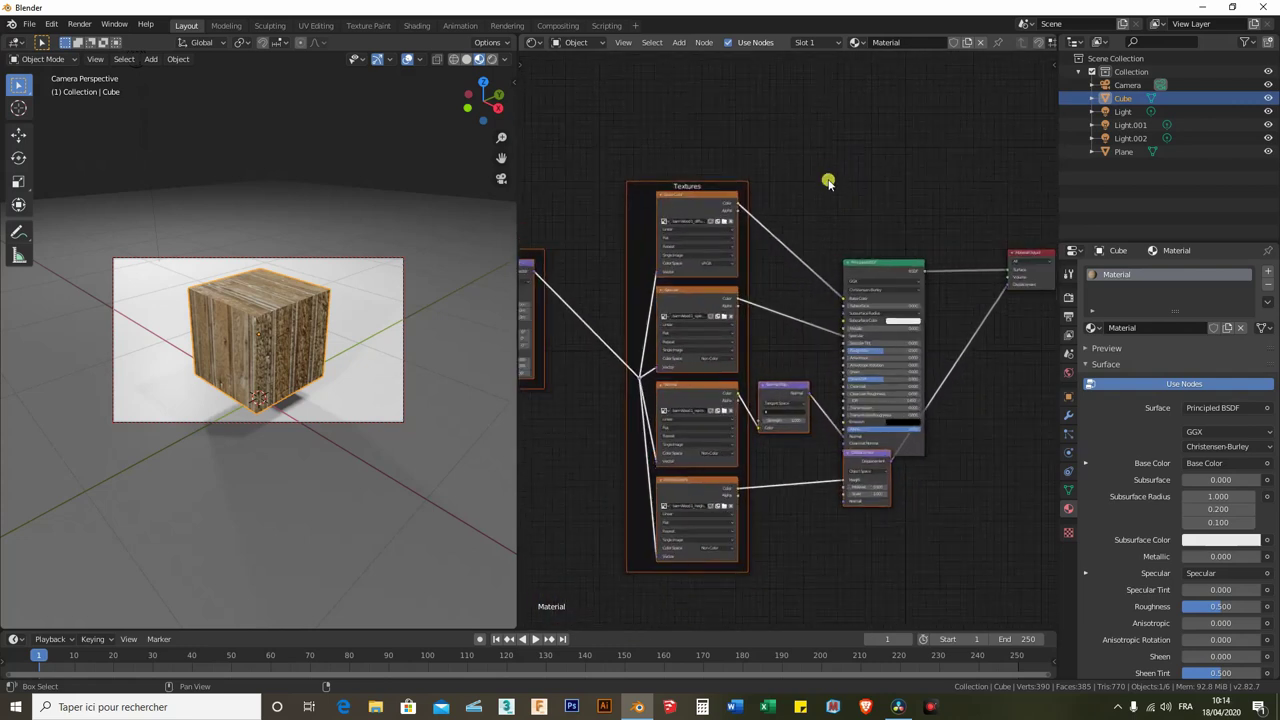
scroll(816, 168, up, 1)
middle_drag(820, 174, 831, 194)
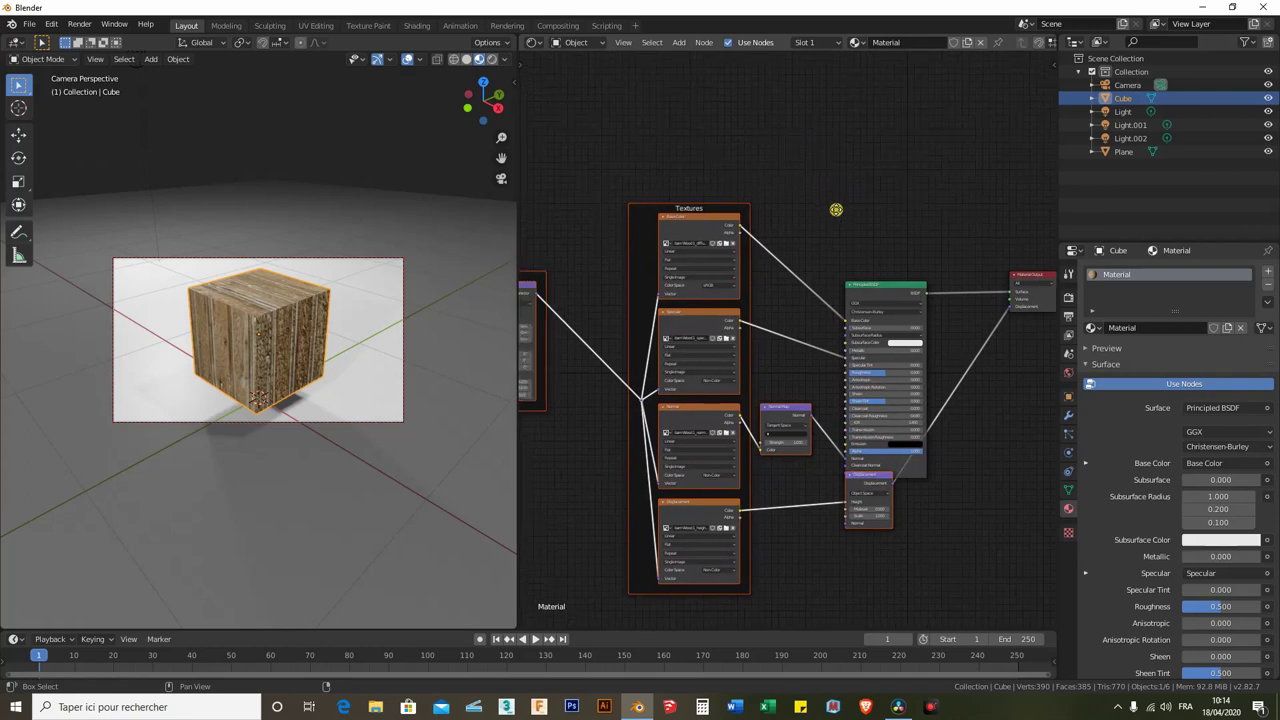
mouse_move(743, 214)
middle_down()
mouse_move(900, 226)
mouse_move(934, 192)
middle_up()
middle_drag(621, 166, 660, 171)
scroll(977, 183, up, 1)
scroll(884, 204, up, 1)
scroll(884, 204, down, 1)
scroll(929, 206, down, 1)
scroll(920, 189, down, 1)
Box-select the generated texture, mapping and normal-map nodes and delete them.
middle_drag(894, 181, 920, 314)
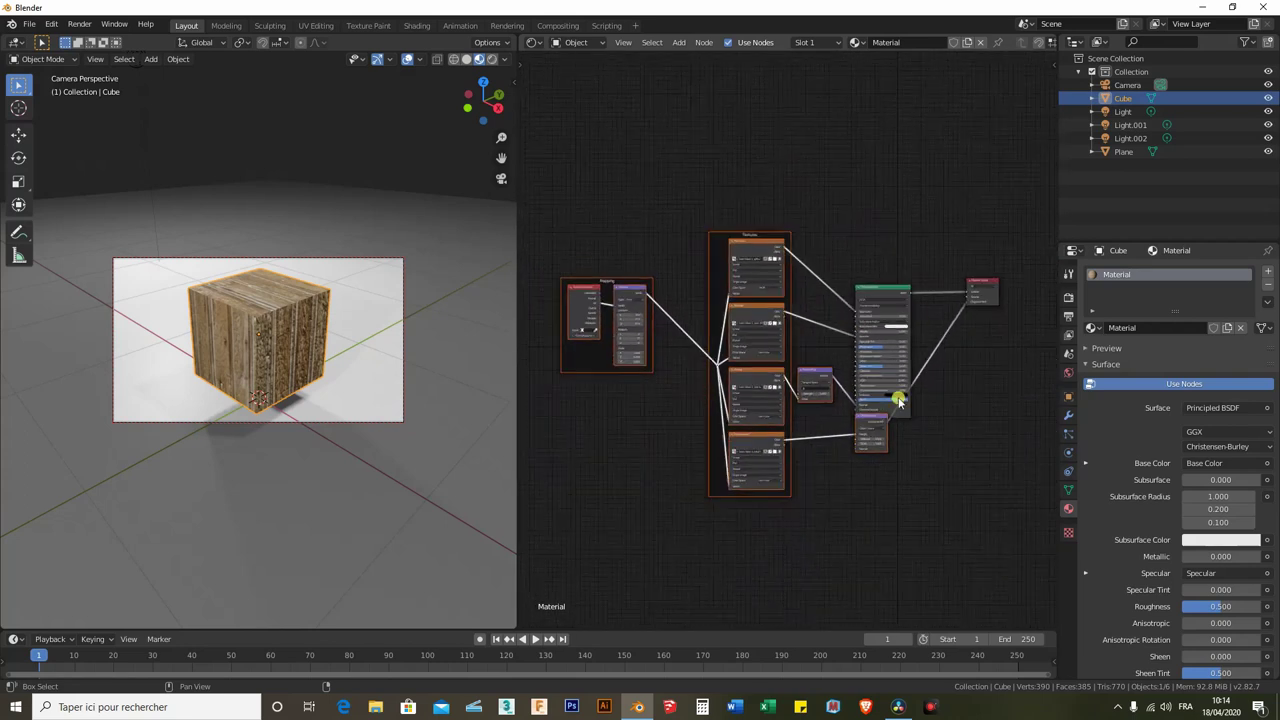
middle_drag(850, 470, 917, 478)
drag(864, 545, 593, 239)
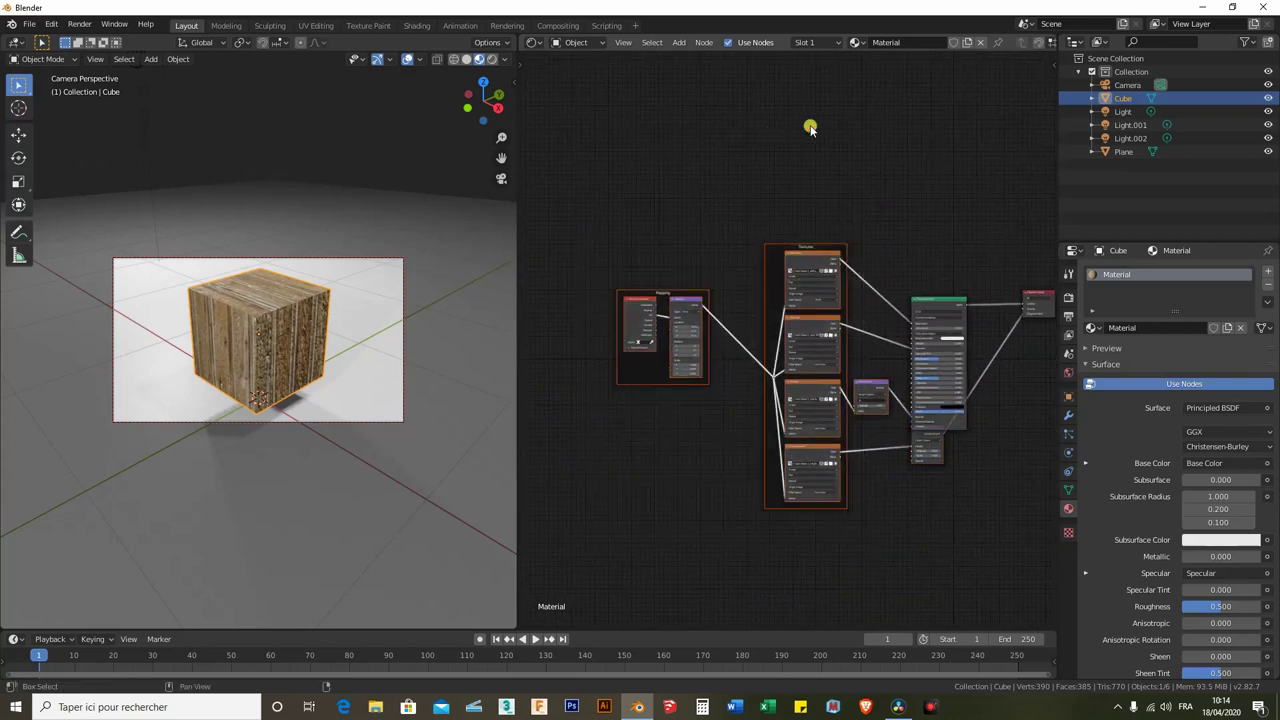
key(Delete)
Recentre the remaining shader nodes and make the Principled BSDF node active.
click(918, 456)
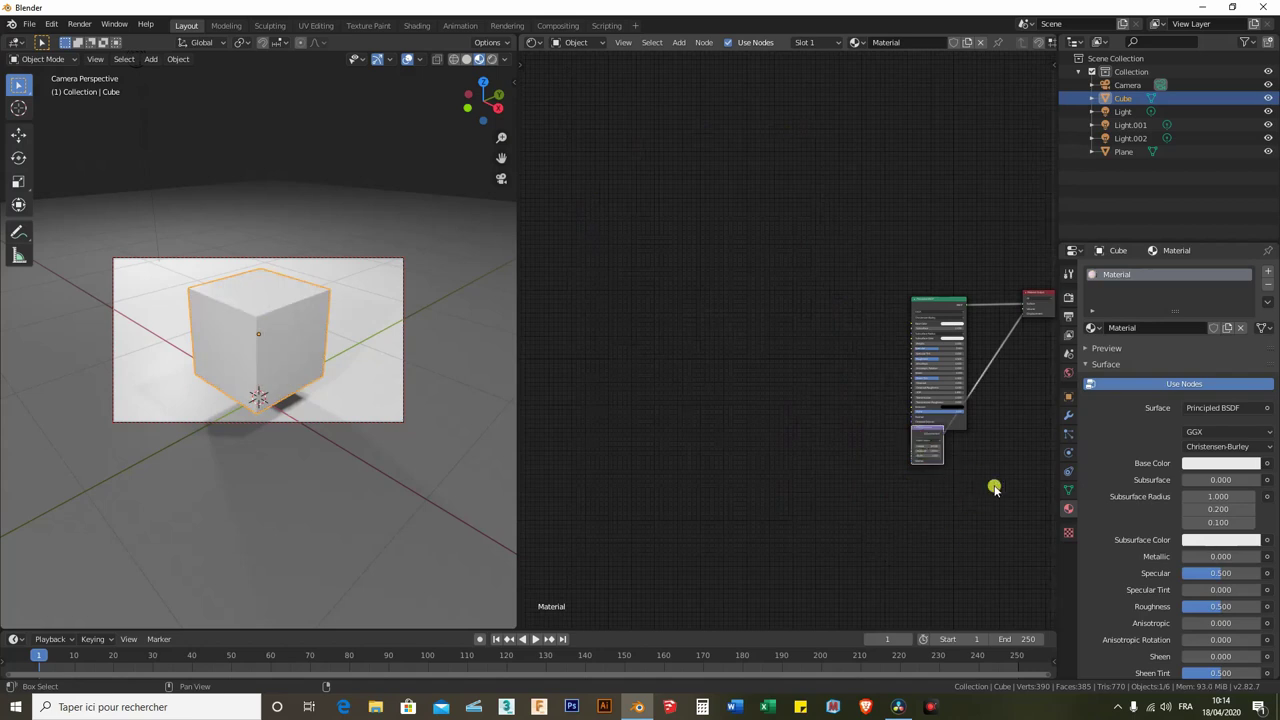
middle_drag(994, 486, 798, 420)
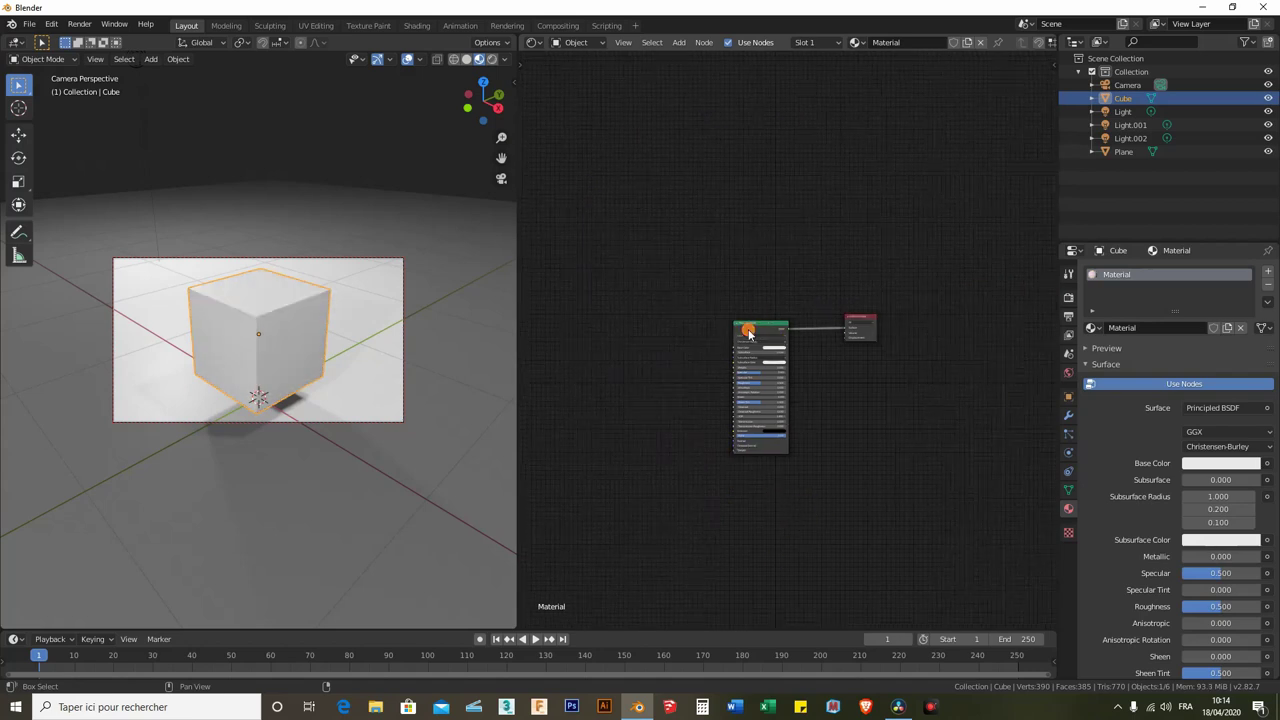
middle_drag(694, 337, 700, 323)
scroll(766, 330, up, 5)
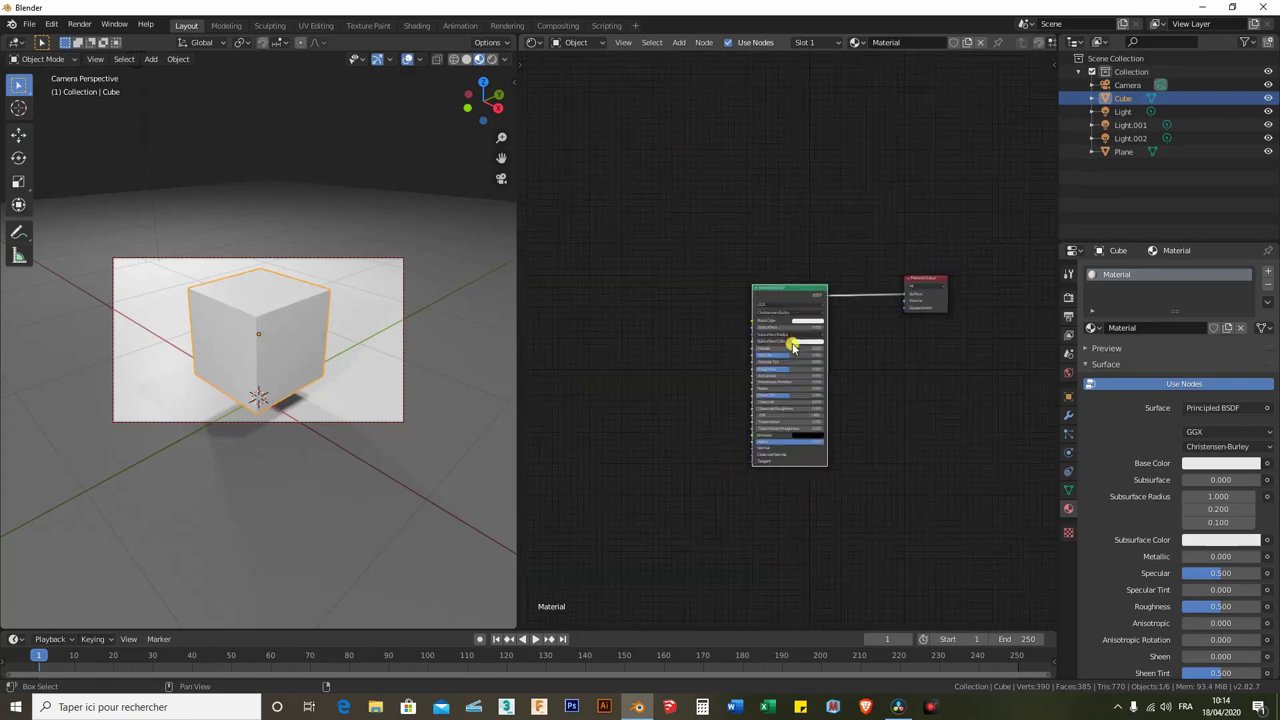
drag(777, 263, 838, 268)
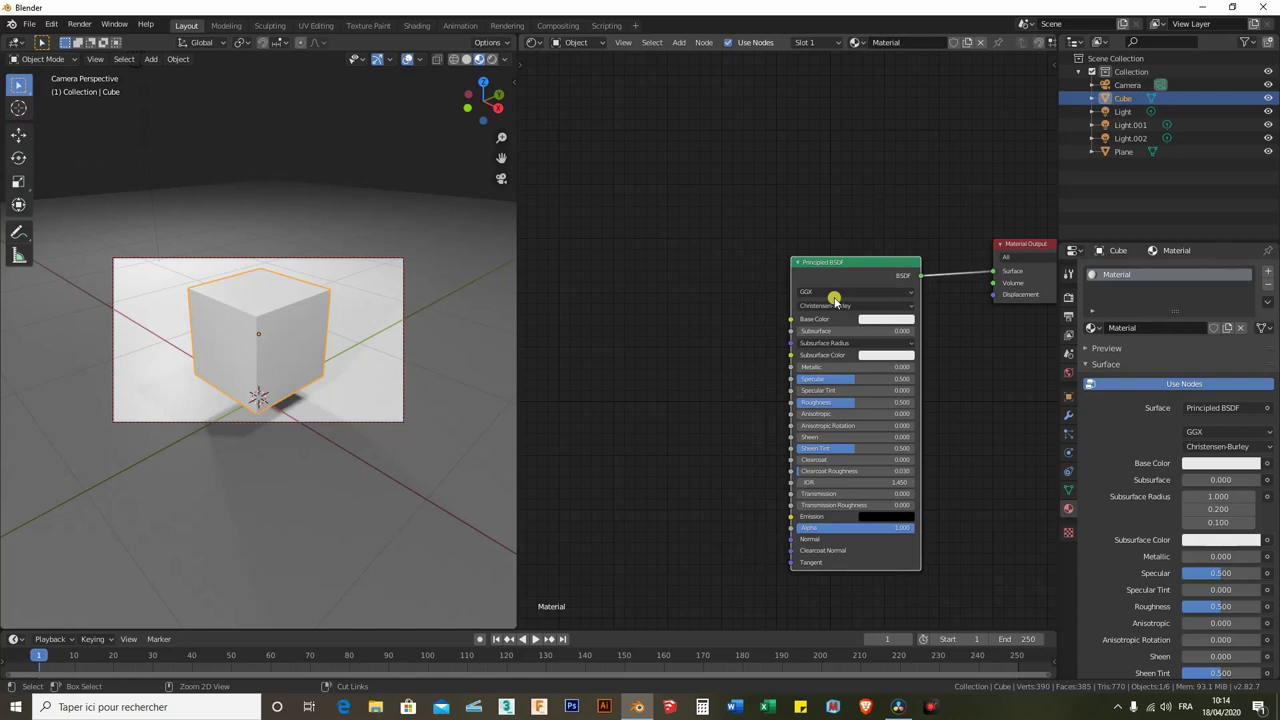
Run Principled Texture Setup (Ctrl+Shift+T) with barn Wood 1_spec plus normal, height, diffuse and ao maps.
key(ctrl+shift+t)
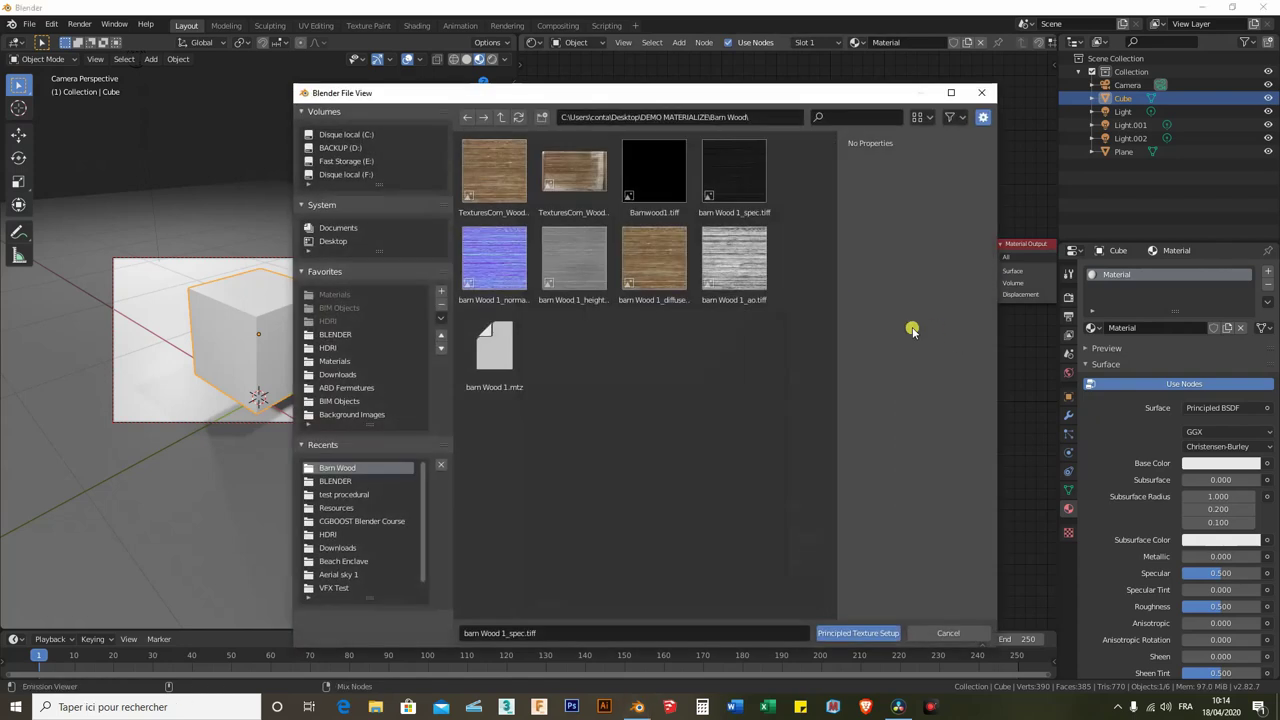
click(741, 166)
shift+click(741, 263)
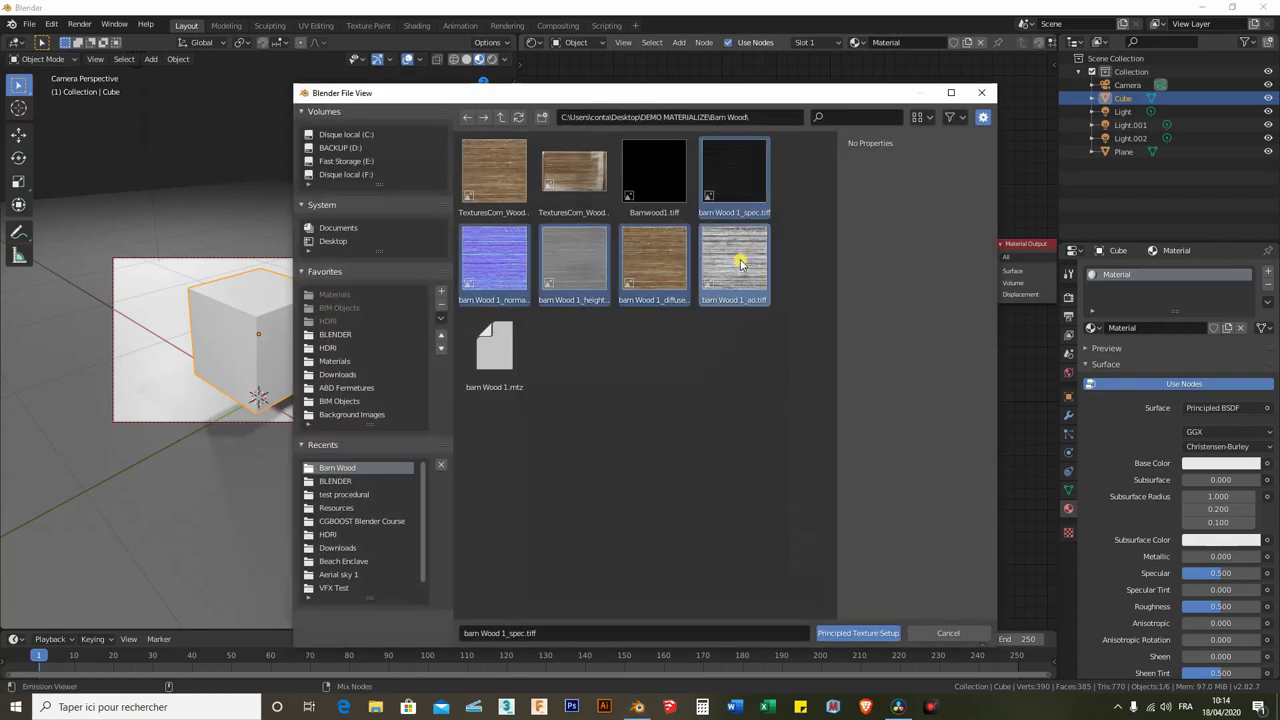
click(879, 634)
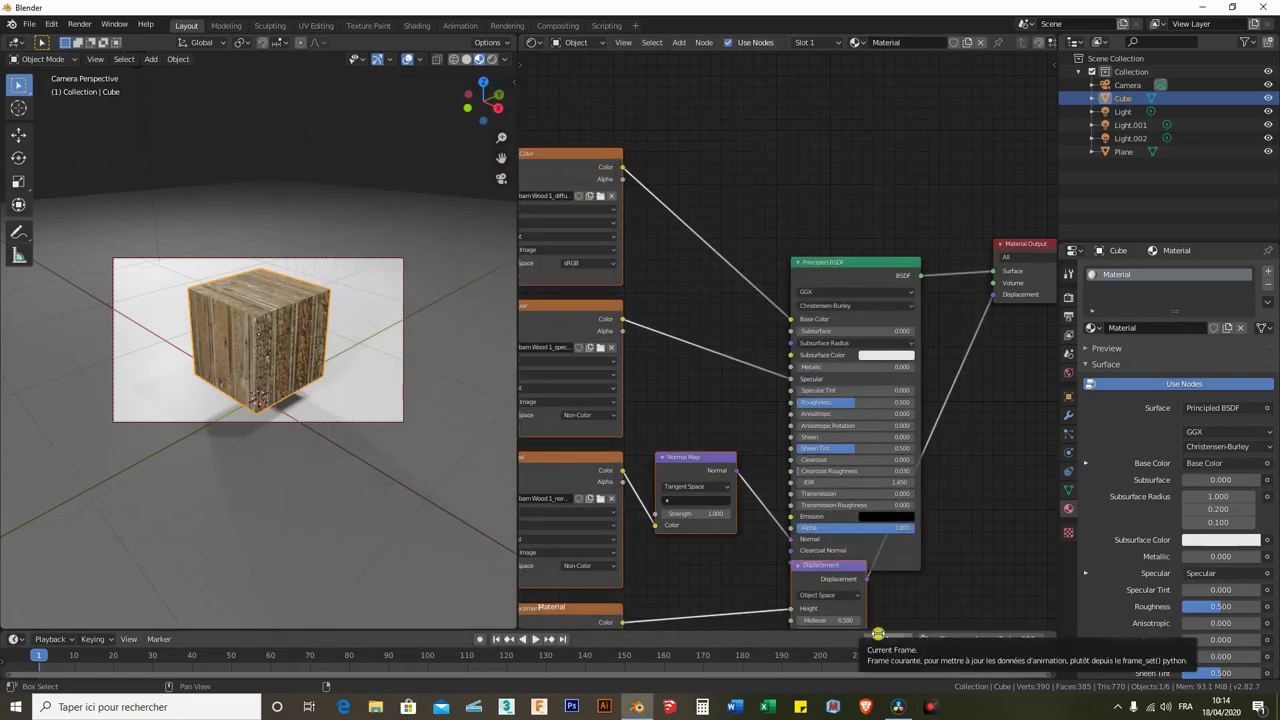
scroll(785, 243, down, 2)
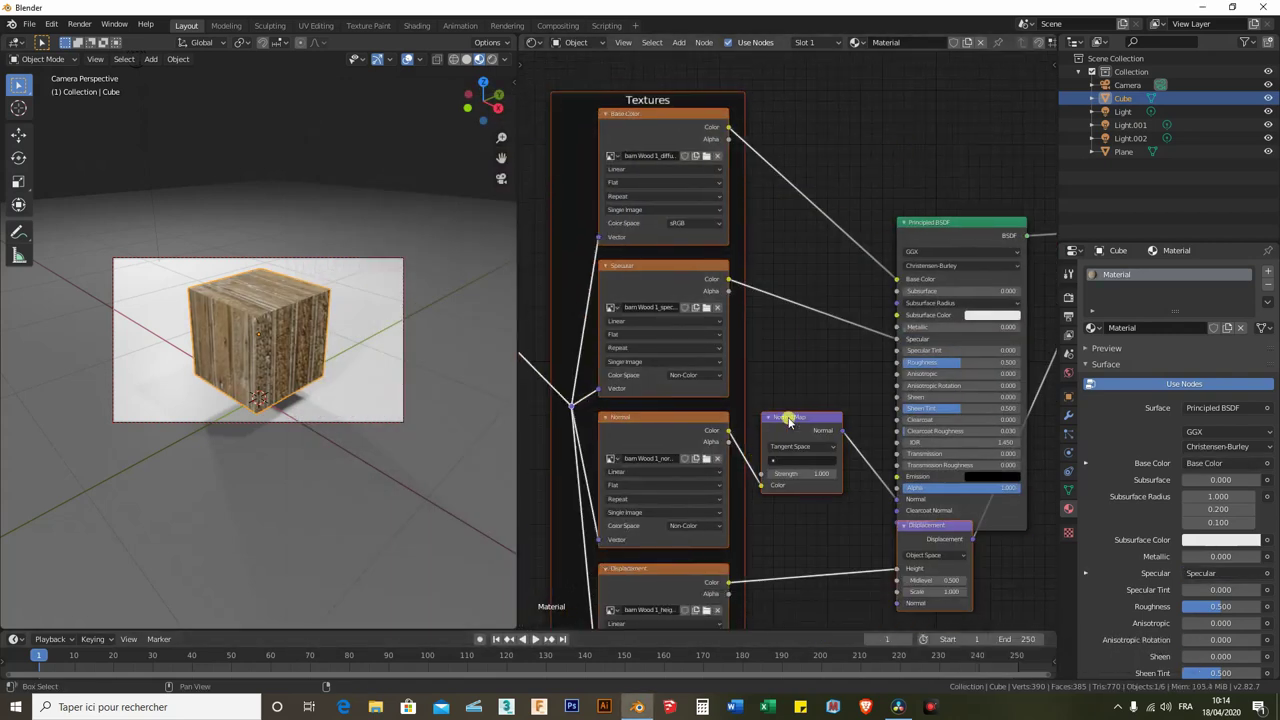
scroll(777, 423, down, 3)
mouse_move(664, 436)
middle_down()
mouse_move(706, 403)
mouse_move(686, 434)
middle_up()
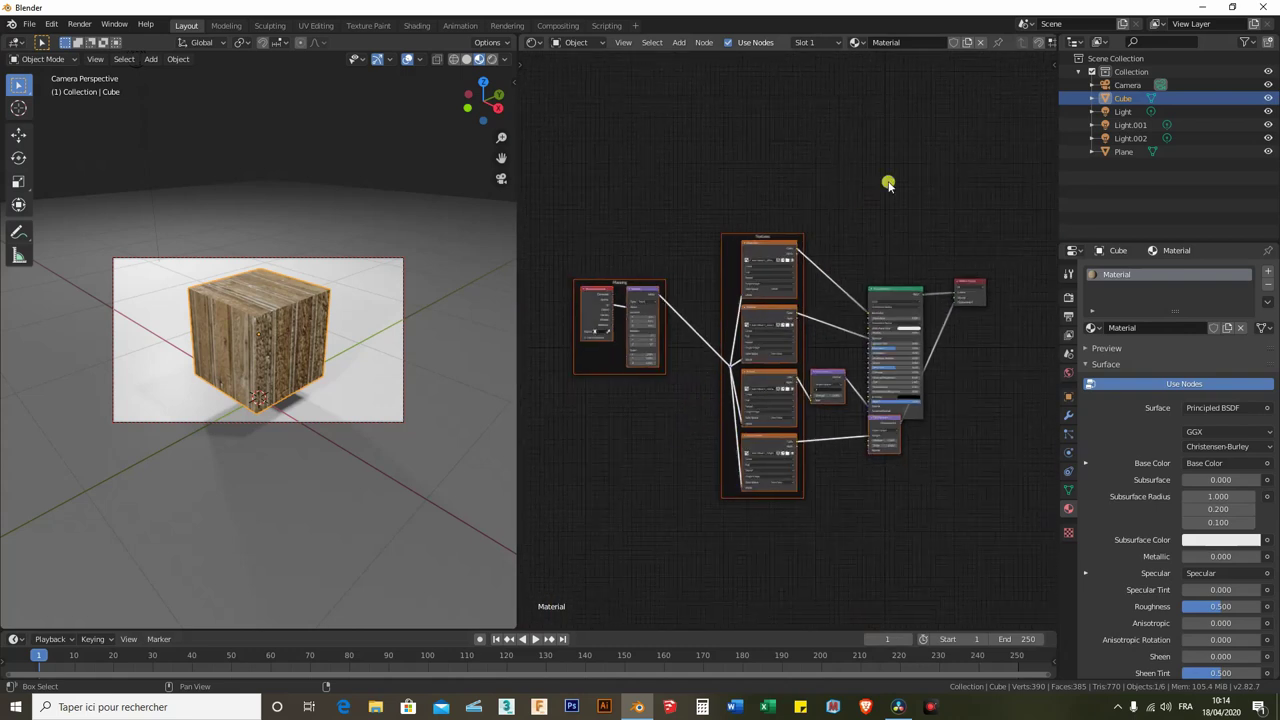